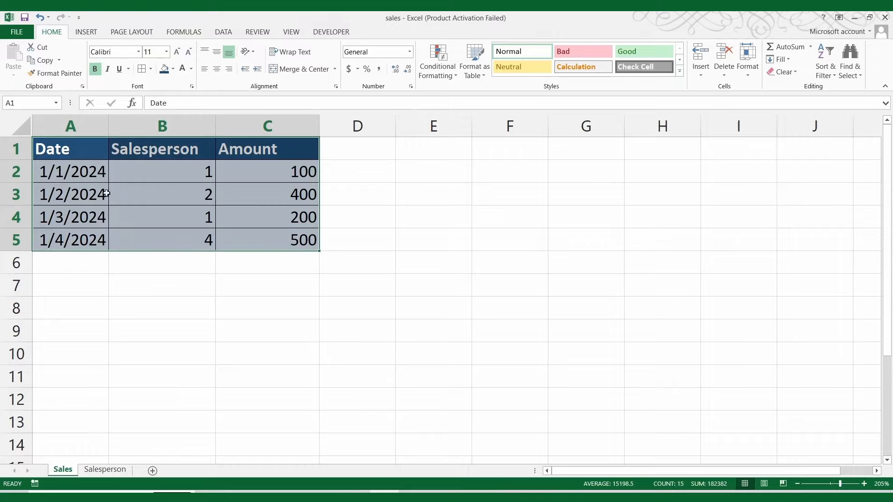
# Step: Review the Sales sheet's columns A–C, then switch to the Salesperson sheet
pyautogui.click(71, 125)
pyautogui.click(166, 127)
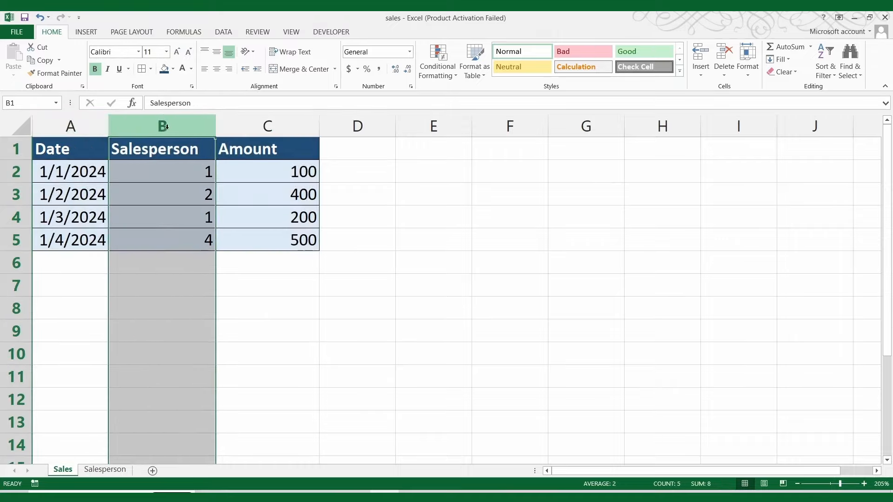
pyautogui.click(255, 126)
pyautogui.click(116, 470)
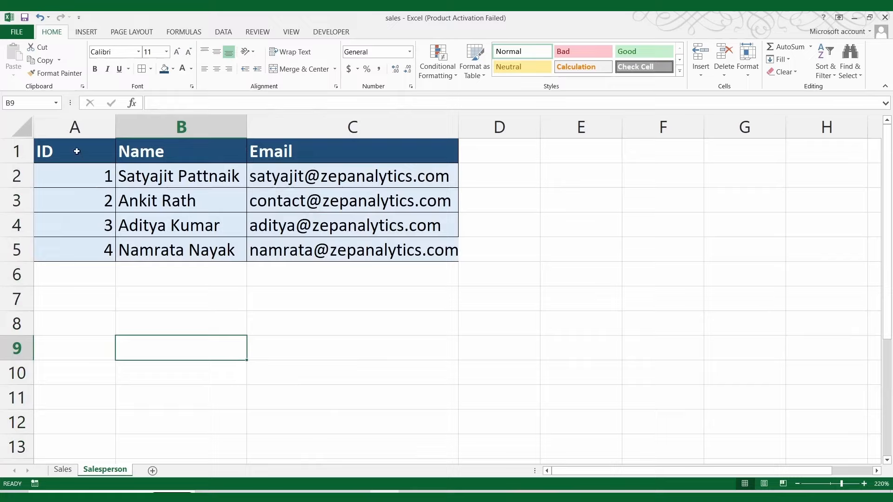
# Step: Inspect the Salesperson ID, Name and Email columns and select row 2
pyautogui.click(75, 127)
pyautogui.click(55, 152)
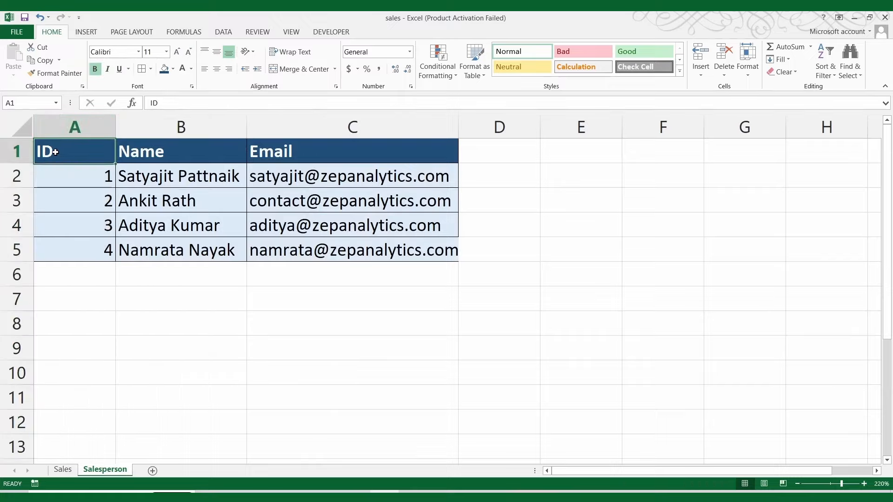
pyautogui.click(177, 126)
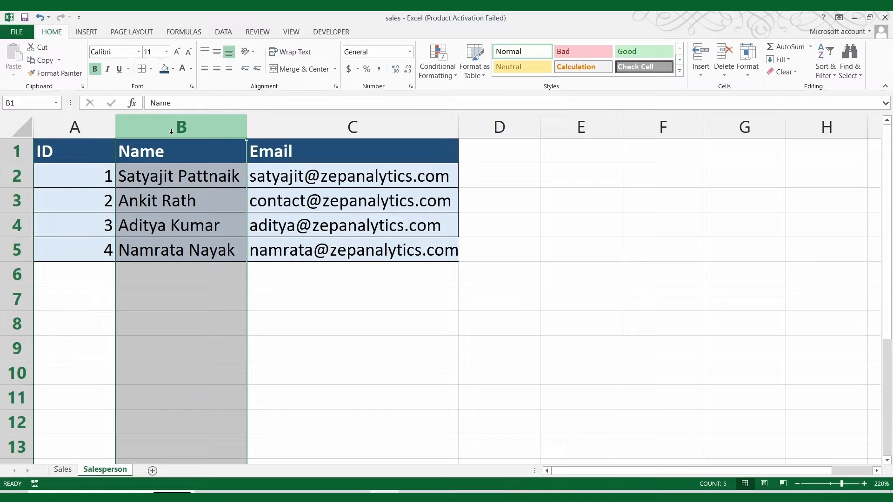
pyautogui.click(270, 128)
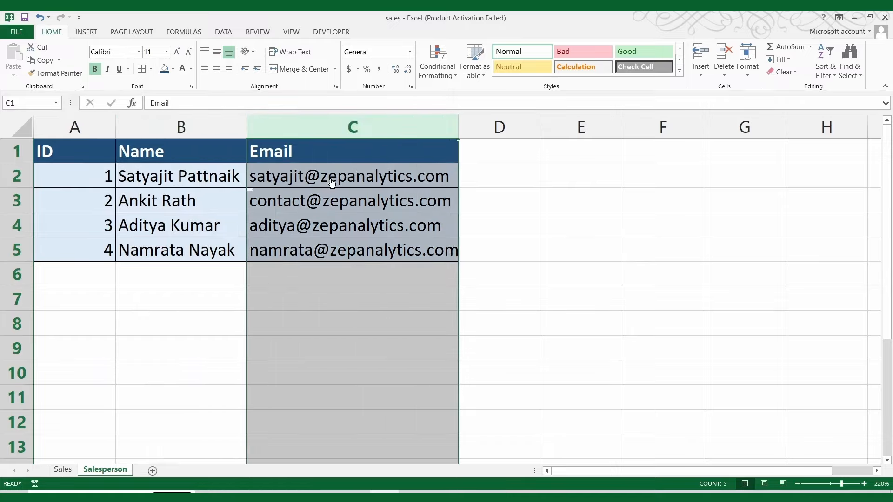
pyautogui.click(214, 203)
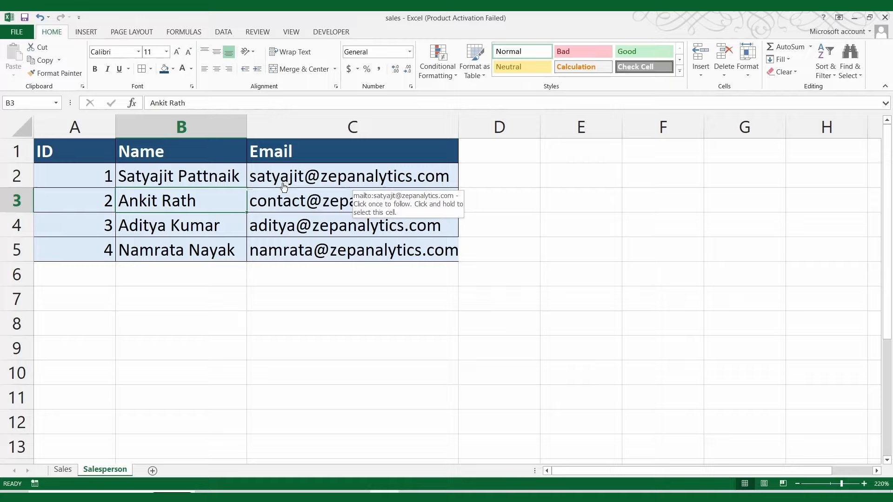
pyautogui.click(484, 181)
pyautogui.click(52, 175)
pyautogui.hotkey('shift', 'space')
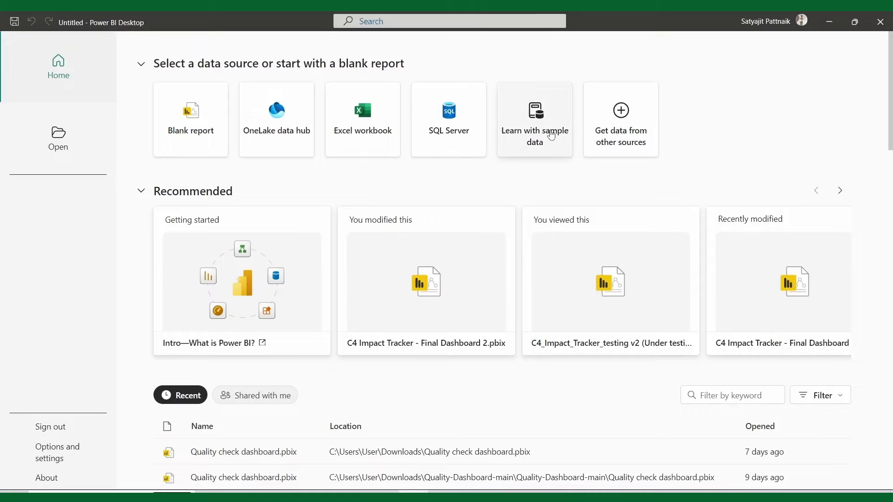
# Step: Sign out, then sign back in with the work account's email and password
pyautogui.click(796, 21)
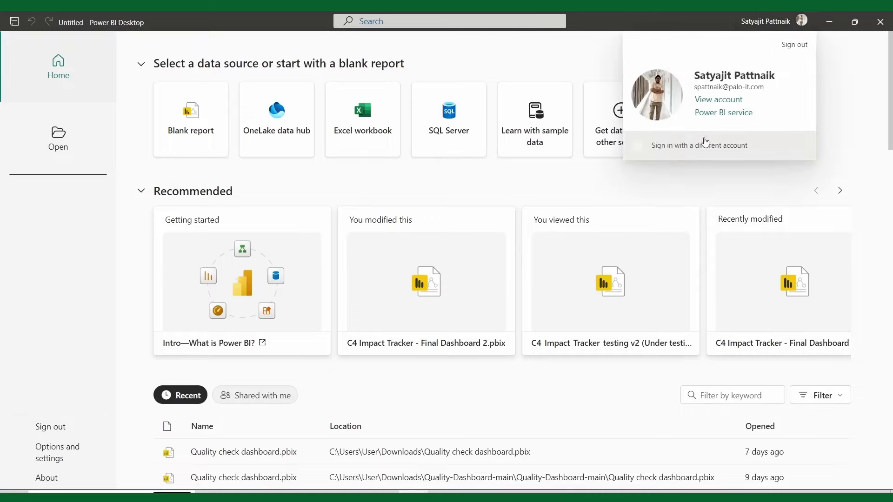
pyautogui.click(792, 45)
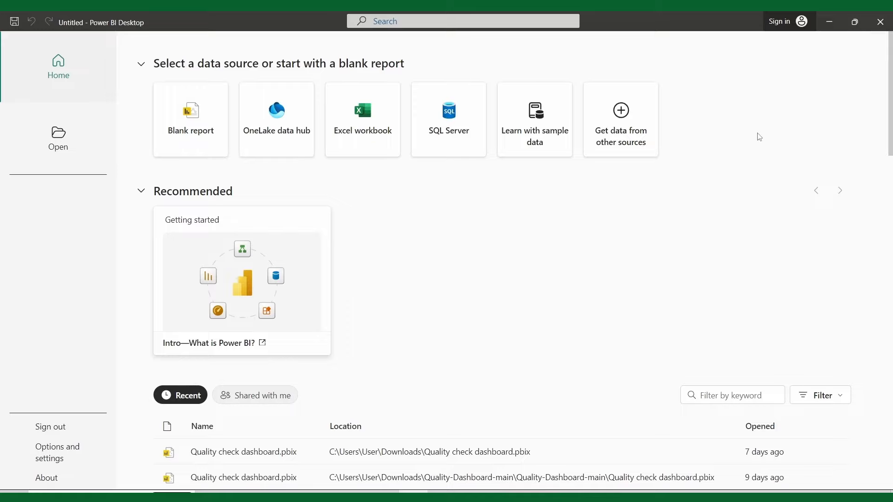
pyautogui.click(786, 26)
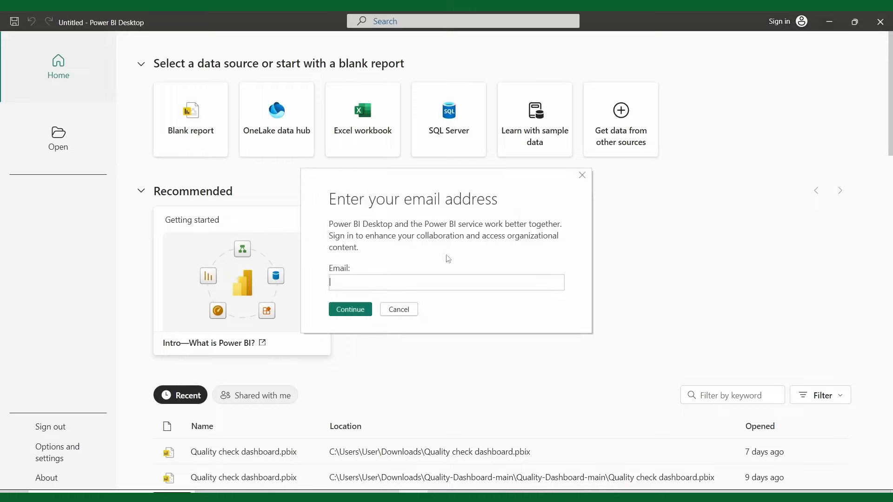
pyautogui.press('Return')
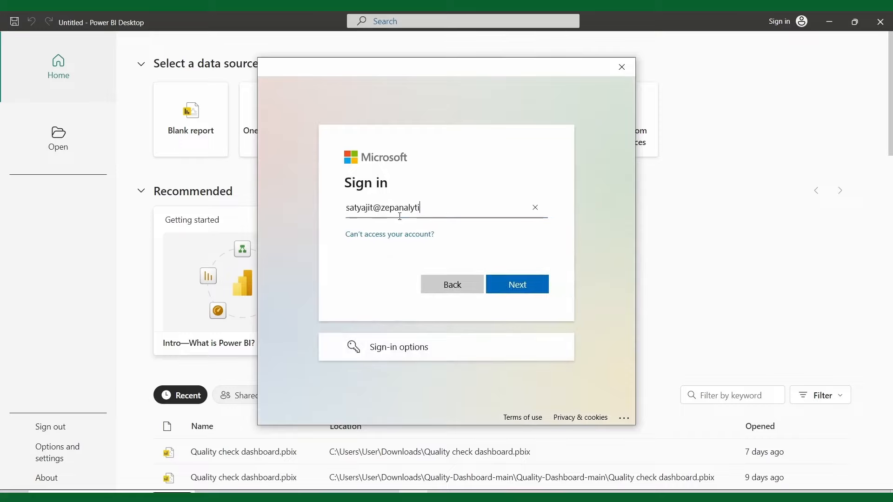
pyautogui.write('••••••••••')
pyautogui.press('Return')
pyautogui.click(578, 394)
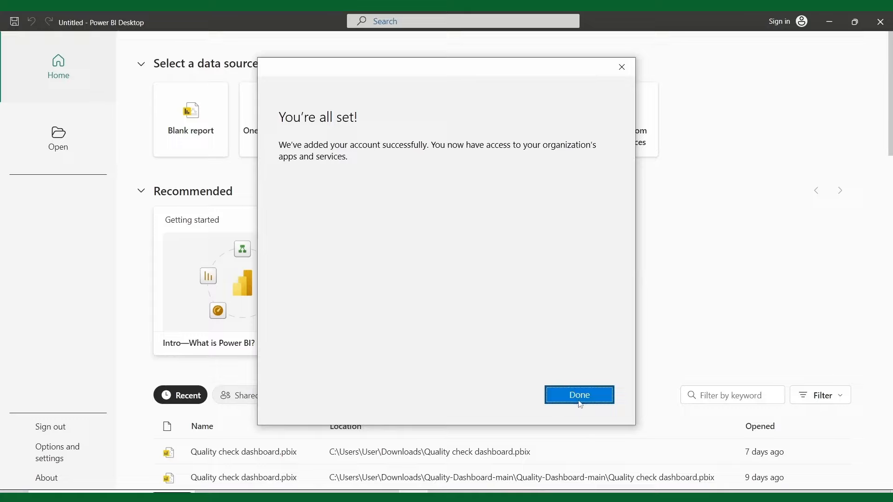
pyautogui.click(579, 396)
# Step: Confirm the signed-in account and start a blank report
pyautogui.click(790, 25)
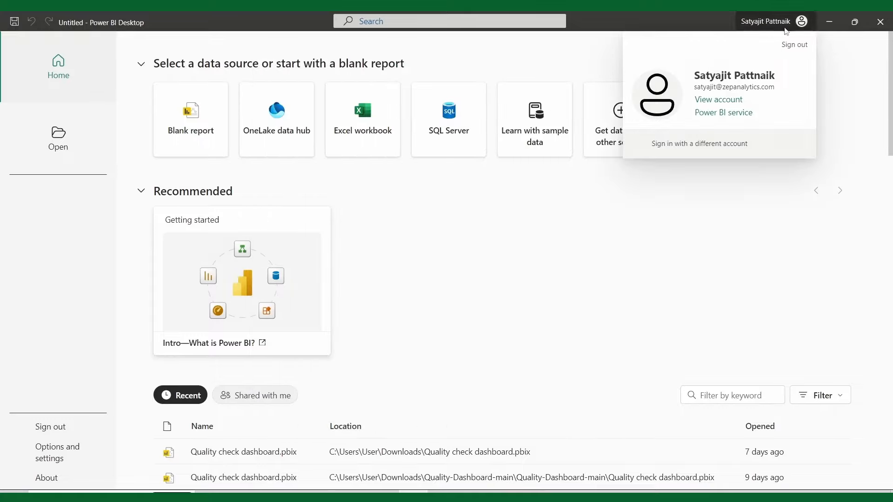
pyautogui.click(398, 198)
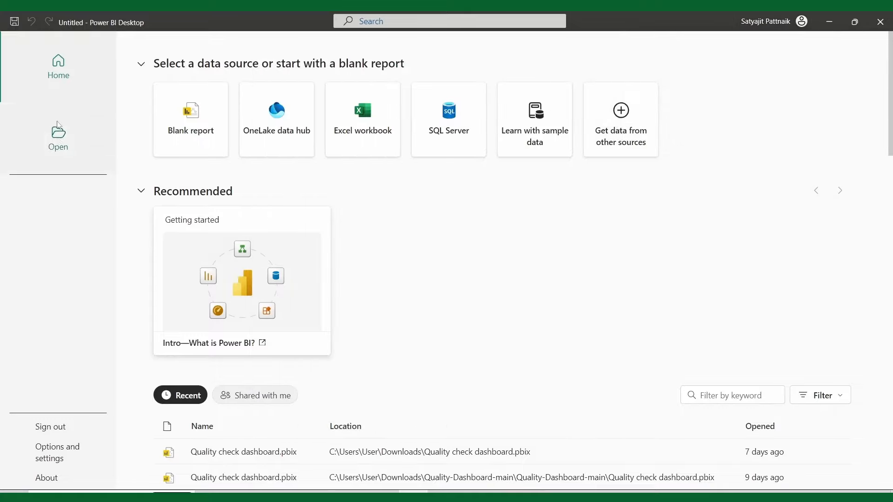
pyautogui.click(201, 135)
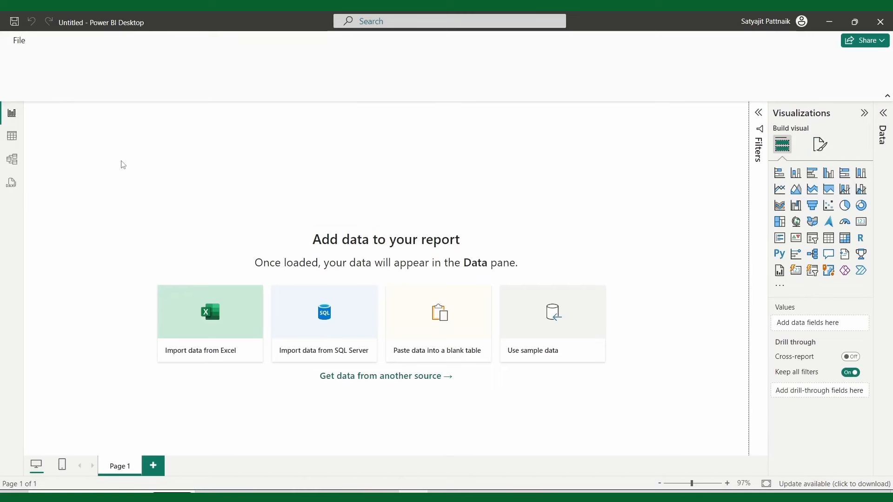
# Step: Connect to the Excel workbook sales.xlsx in Documents > Dynamic RLS
pyautogui.click(110, 87)
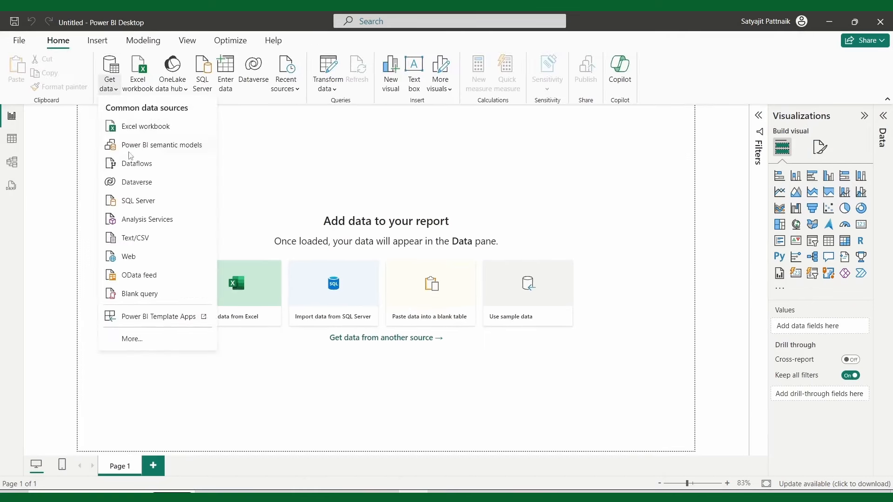
pyautogui.click(142, 128)
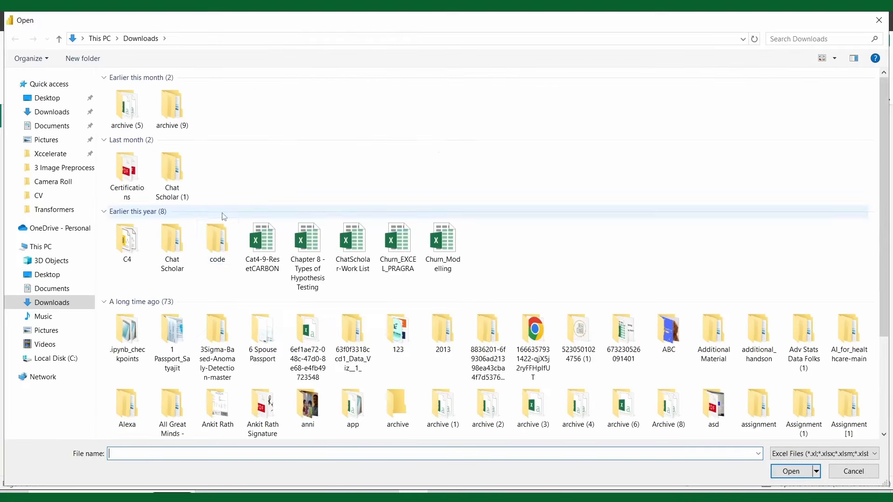
pyautogui.click(52, 126)
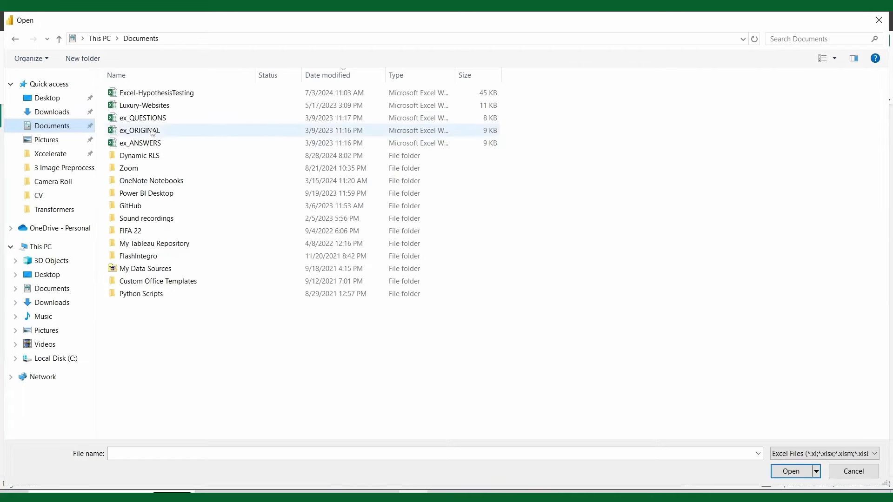
pyautogui.doubleClick(159, 152)
pyautogui.doubleClick(139, 93)
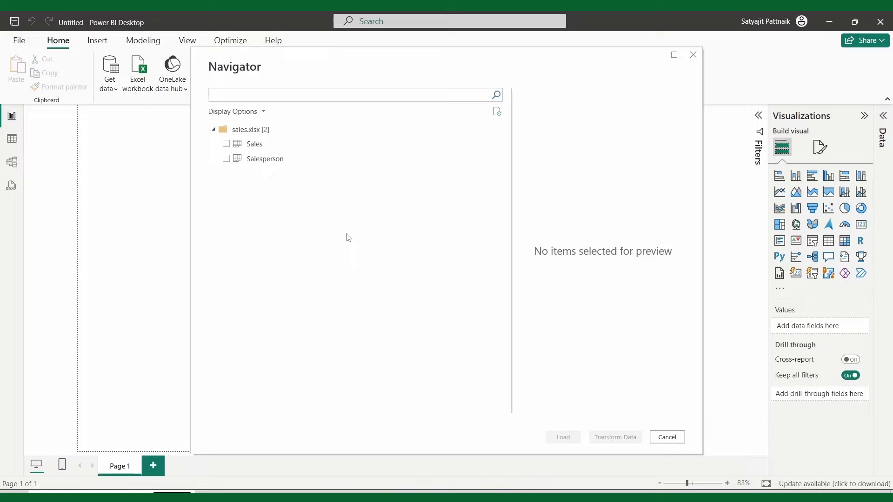
# Step: Tick both the Sales and Salesperson sheets in the Navigator
pyautogui.click(226, 144)
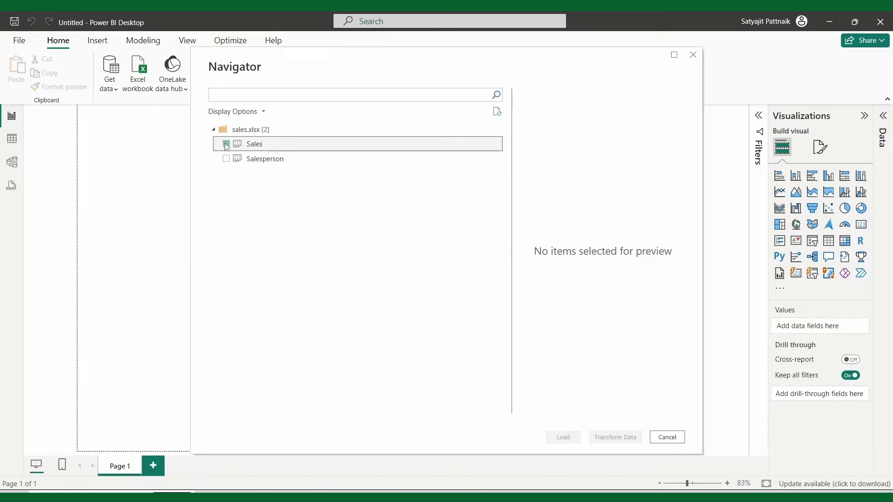
pyautogui.click(226, 159)
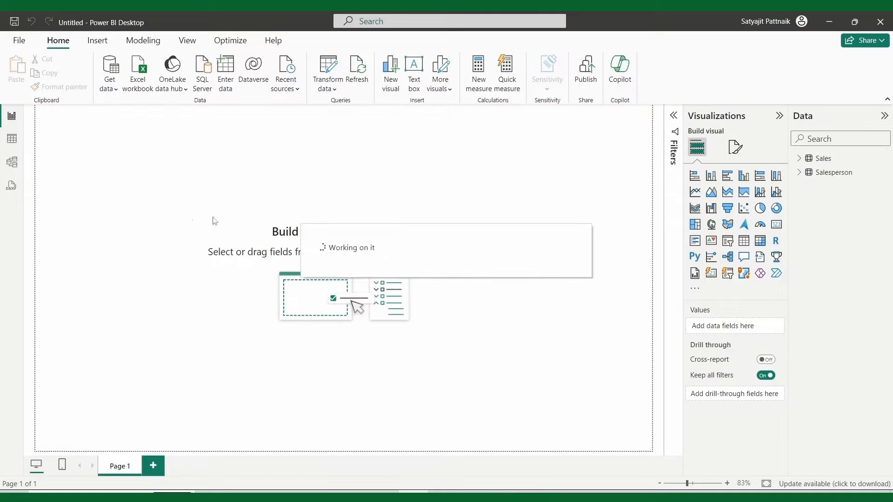
# Step: In model view, save the many-to-one Sales Salesperson→ID relationship, then return to the report
pyautogui.click(12, 164)
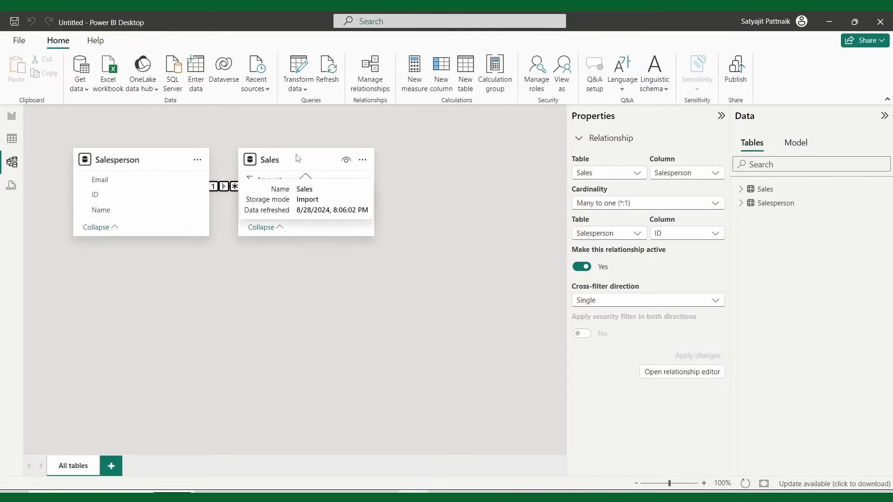
pyautogui.moveTo(295, 158); pyautogui.dragTo(390, 284)
pyautogui.doubleClick(278, 305)
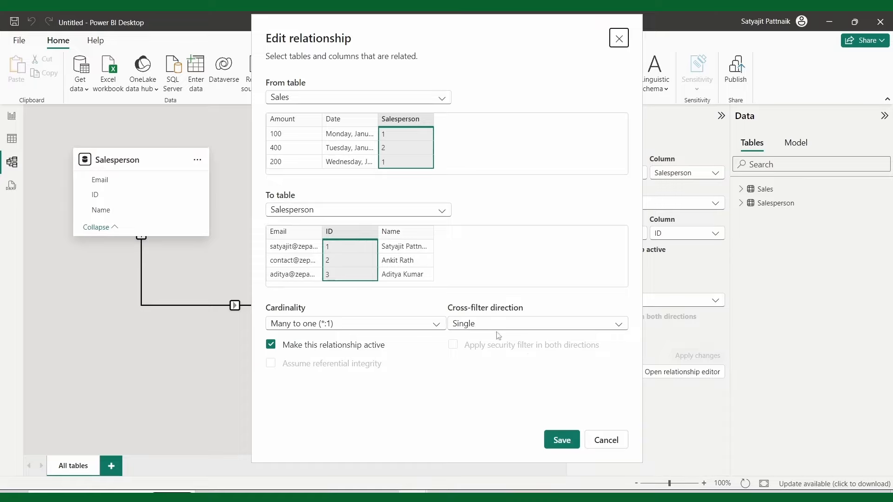
pyautogui.click(561, 441)
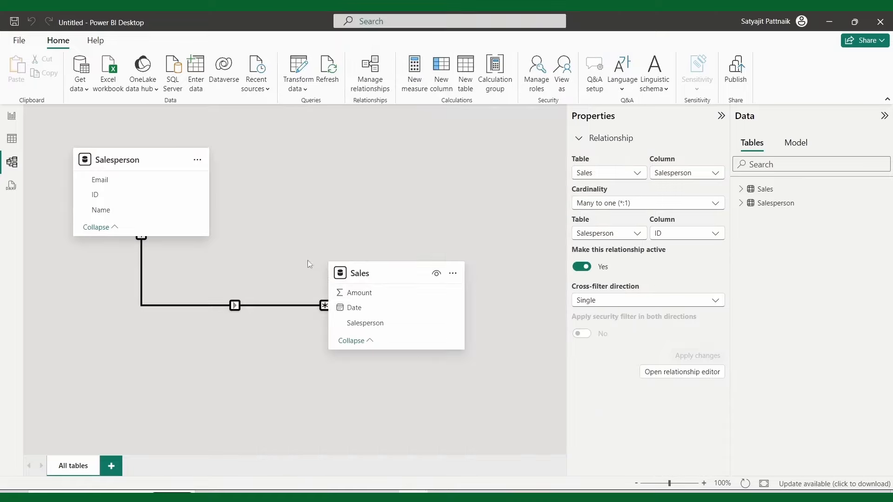
pyautogui.click(11, 118)
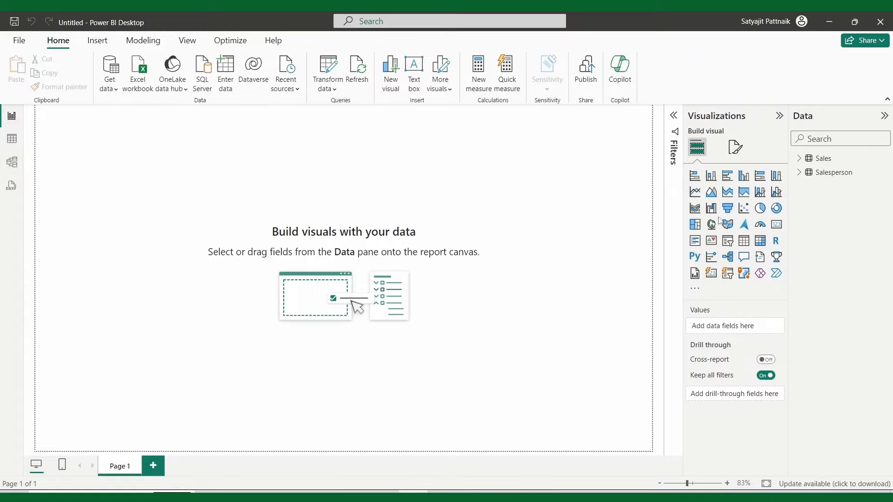
# Step: Add a table visual with Salesperson ID, Name, Email, Sales Amount and Date
pyautogui.click(744, 241)
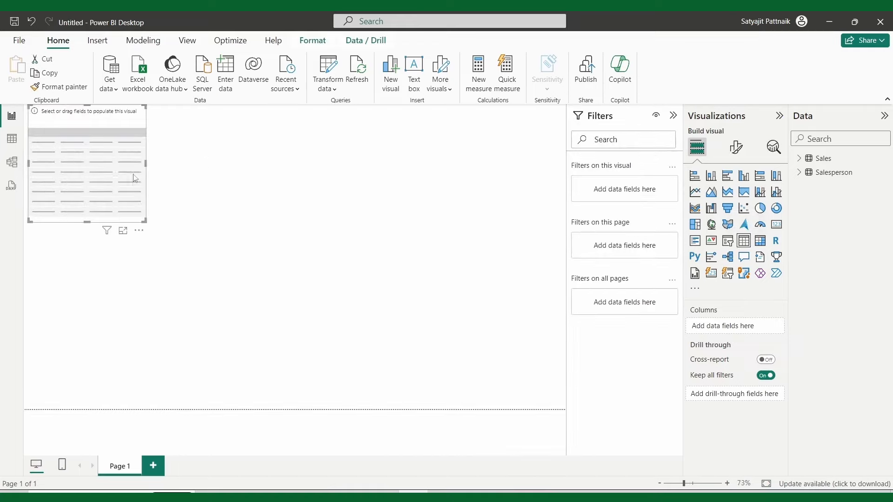
pyautogui.moveTo(127, 217); pyautogui.dragTo(107, 223)
pyautogui.moveTo(142, 270); pyautogui.dragTo(373, 338)
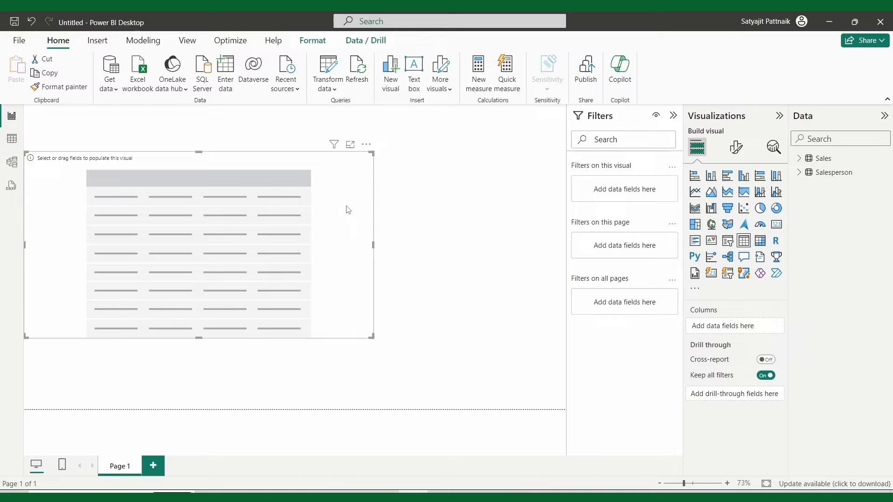
pyautogui.click(800, 158)
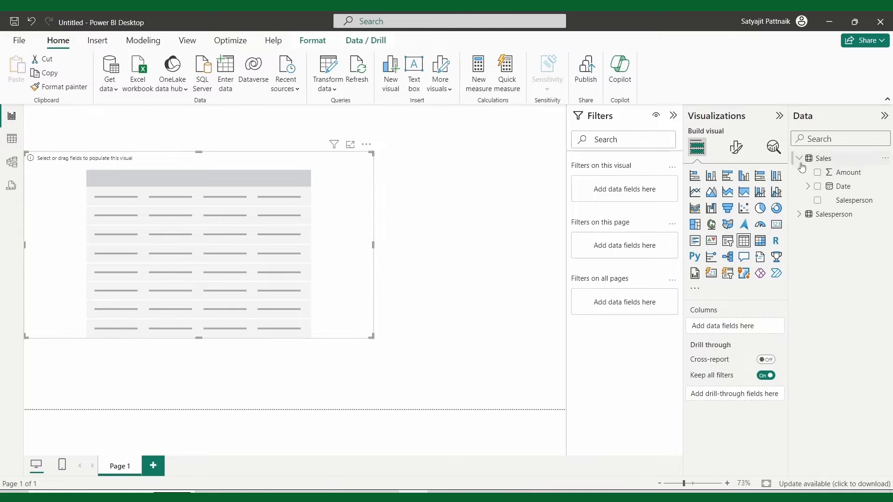
pyautogui.click(799, 215)
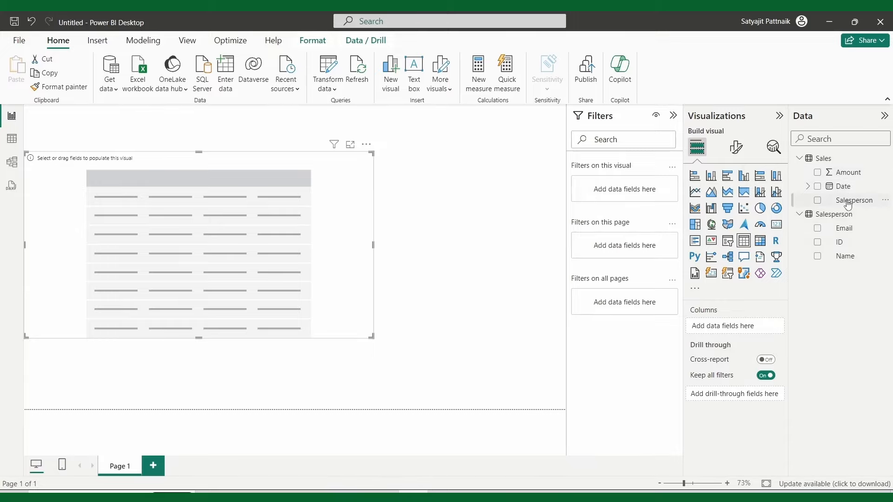
pyautogui.click(840, 243)
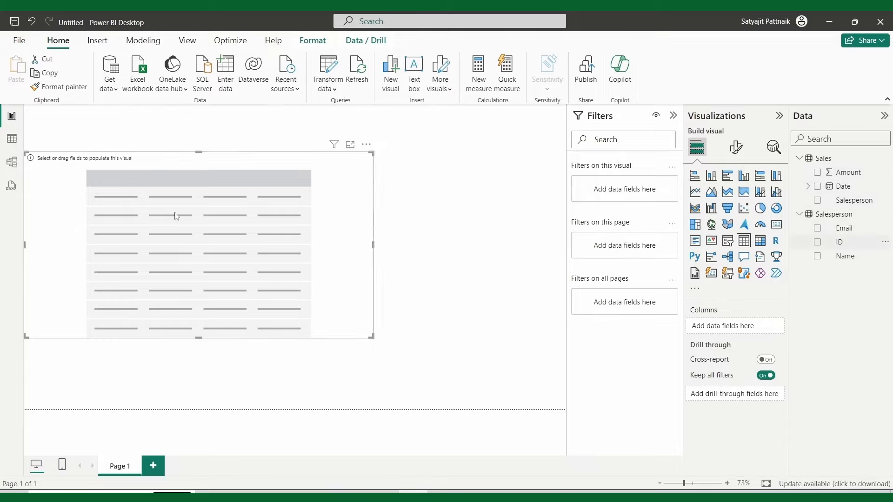
pyautogui.click(818, 257)
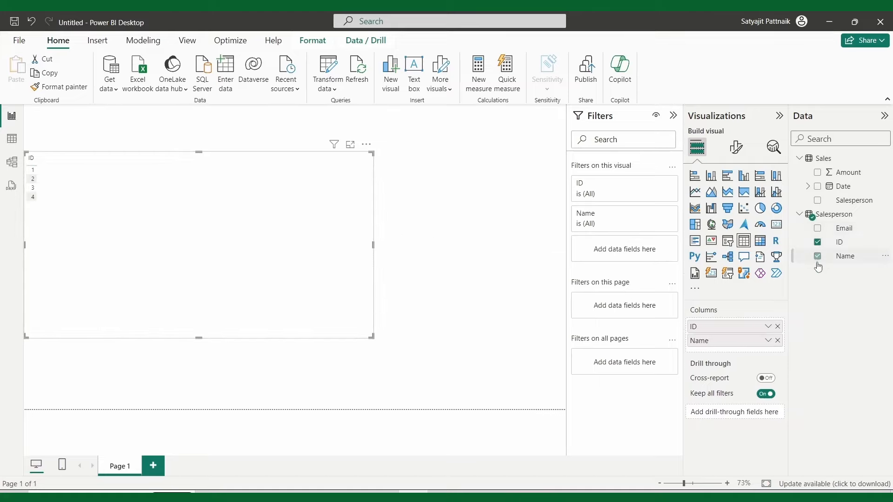
pyautogui.click(819, 228)
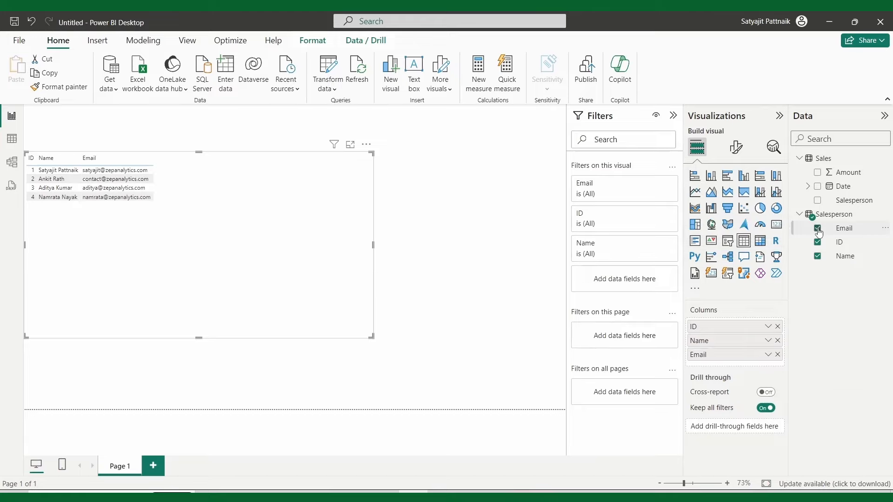
pyautogui.click(817, 173)
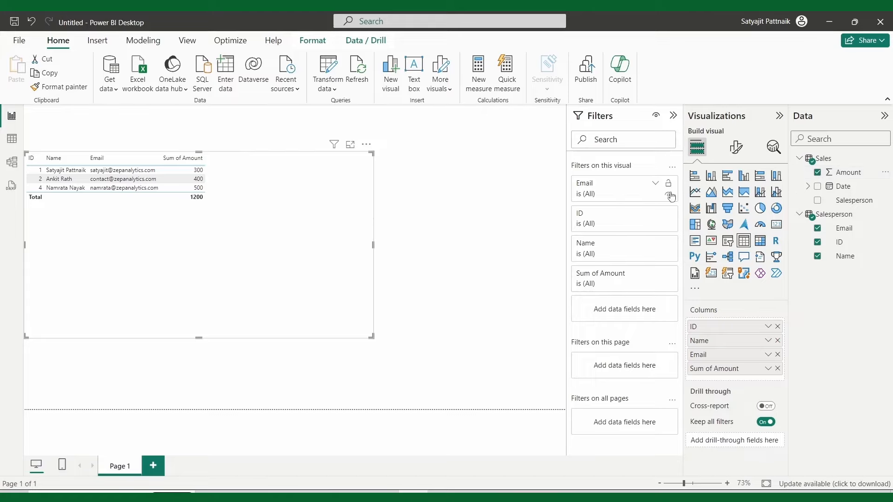
pyautogui.click(818, 187)
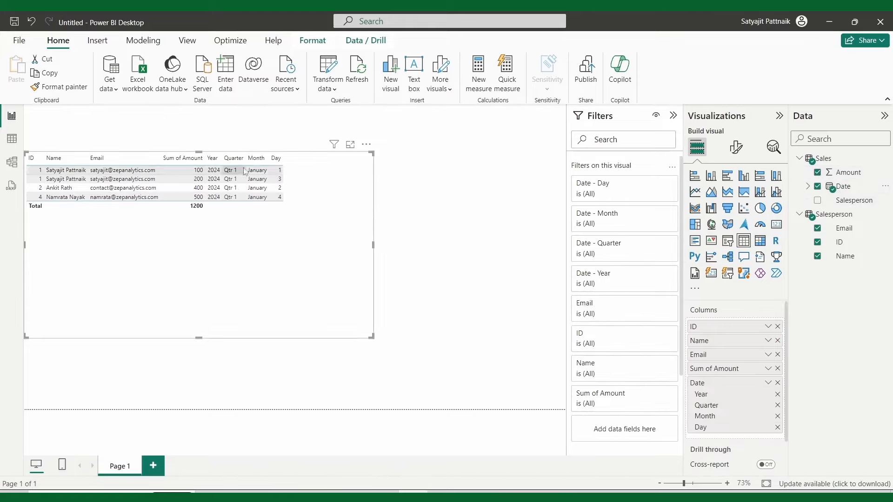
# Step: Show Date as a plain date instead of a hierarchy and shrink the table to fit
pyautogui.click(765, 384)
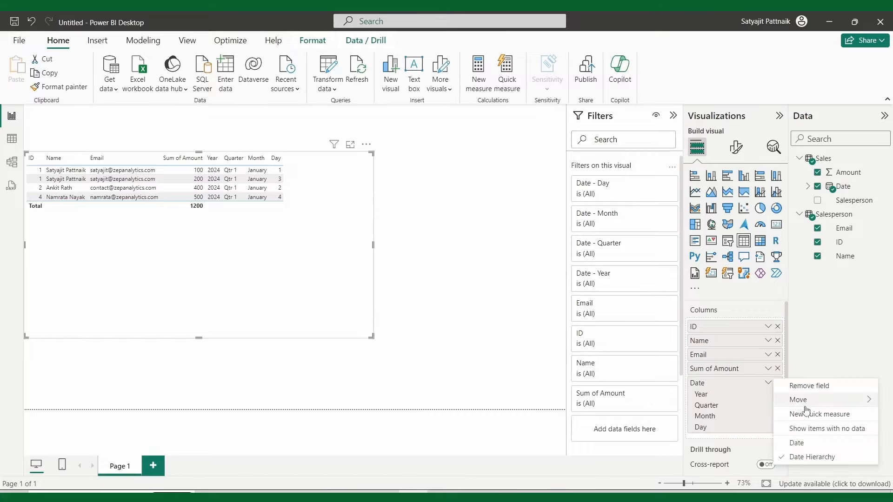
pyautogui.click(808, 441)
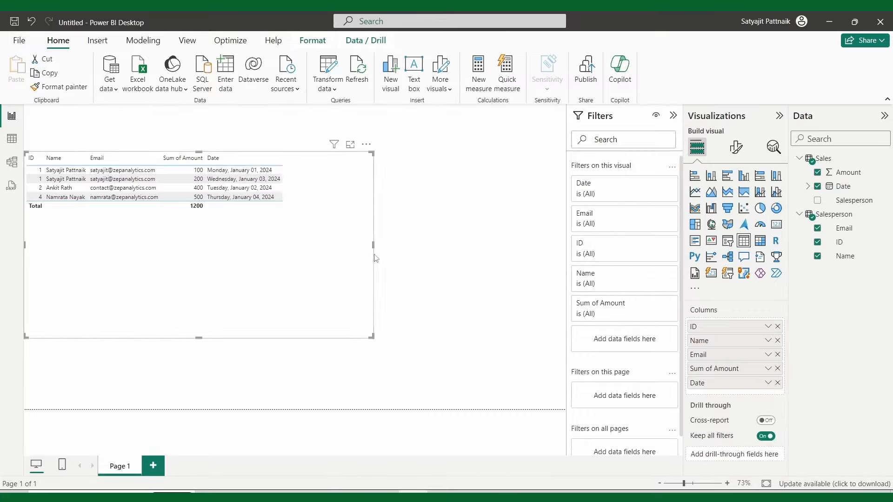
pyautogui.moveTo(369, 246); pyautogui.dragTo(288, 245)
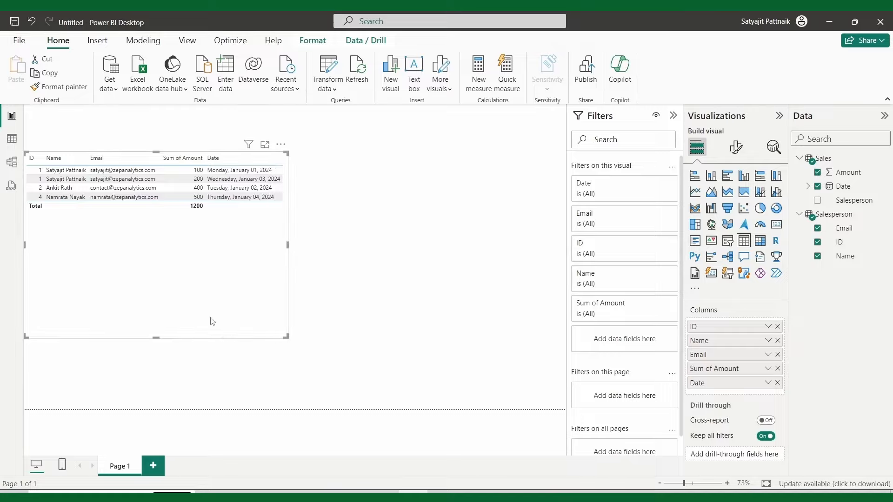
pyautogui.moveTo(209, 338); pyautogui.dragTo(202, 222)
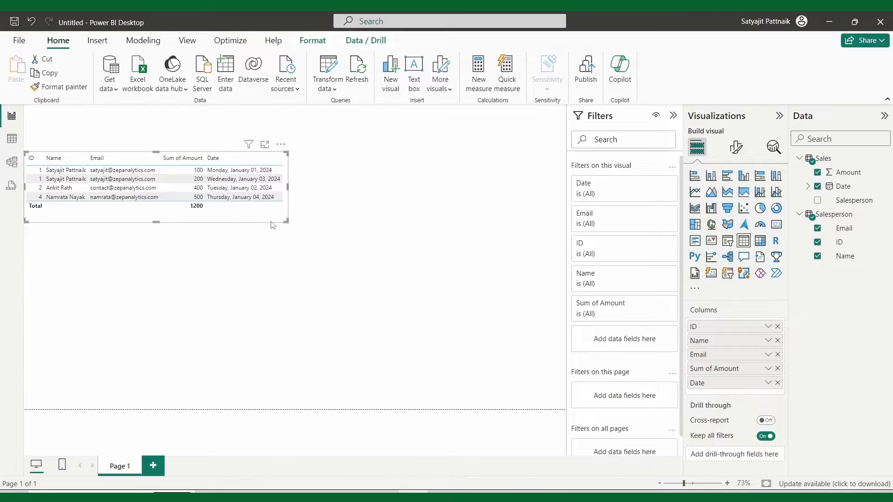
pyautogui.click(736, 147)
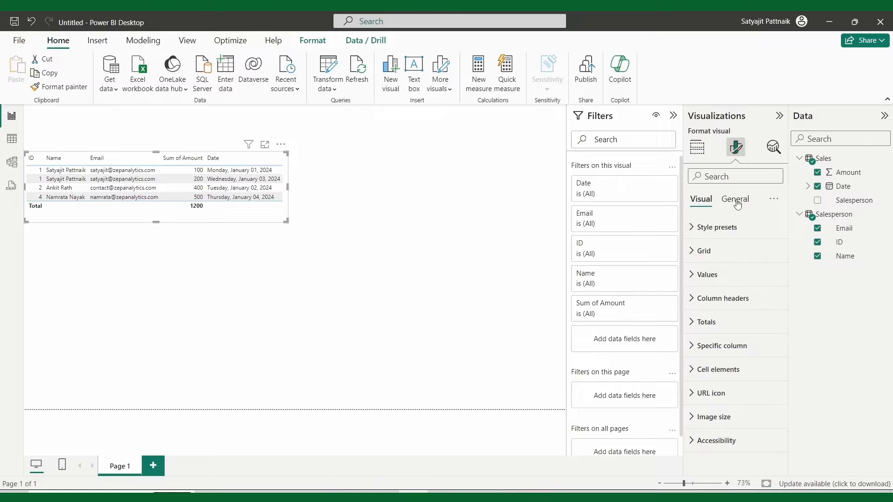
# Step: Browse the table's general visual-effects and background formatting settings
pyautogui.click(736, 200)
pyautogui.click(697, 275)
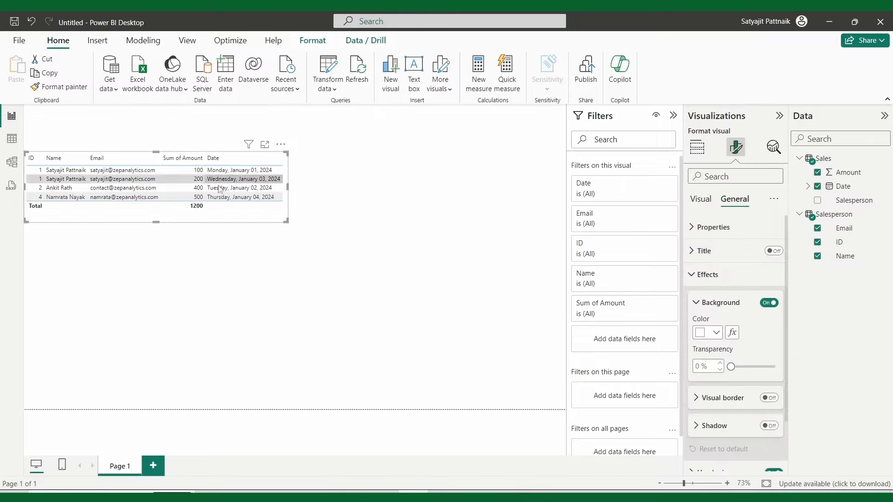
pyautogui.click(769, 302)
pyautogui.click(696, 303)
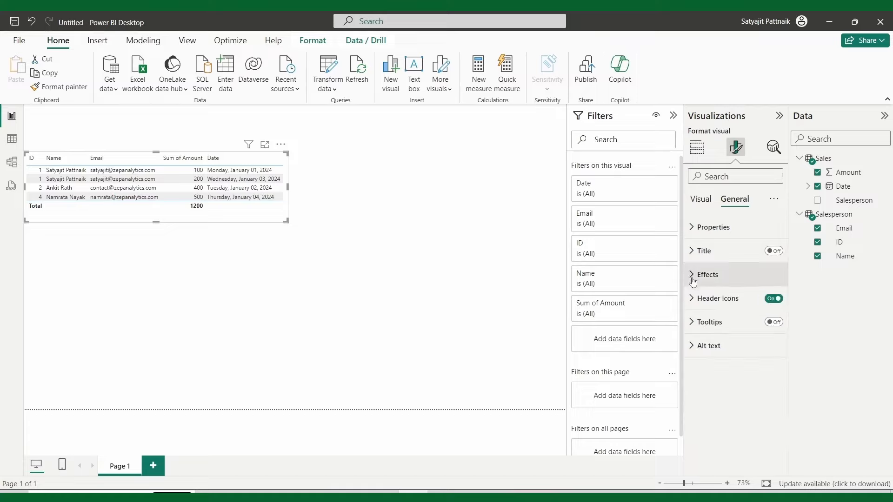
pyautogui.click(700, 200)
# Step: Apply the Contrast alternating rows style preset to the table
pyautogui.click(695, 231)
pyautogui.click(734, 266)
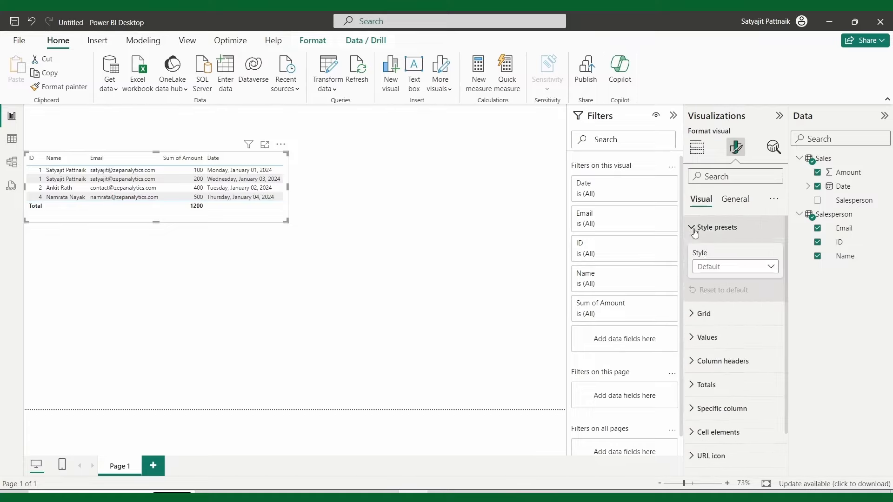
pyautogui.click(717, 307)
pyautogui.click(735, 266)
pyautogui.click(725, 322)
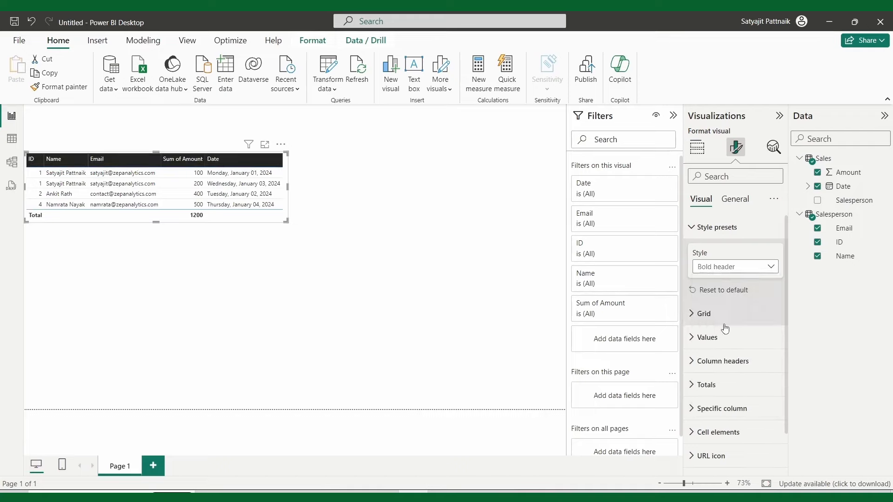
pyautogui.click(734, 266)
pyautogui.click(723, 334)
pyautogui.click(735, 267)
pyautogui.click(721, 348)
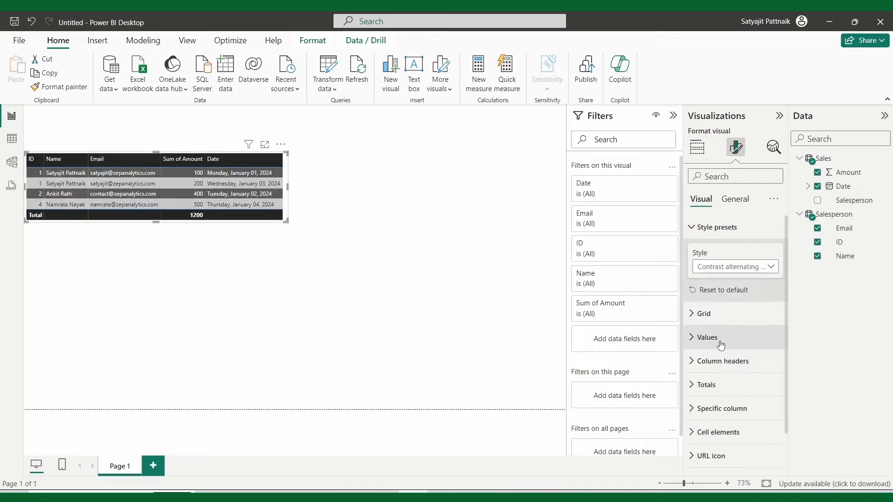
# Step: Raise the table's value text size to 15 and enlarge the table to show all rows
pyautogui.click(698, 345)
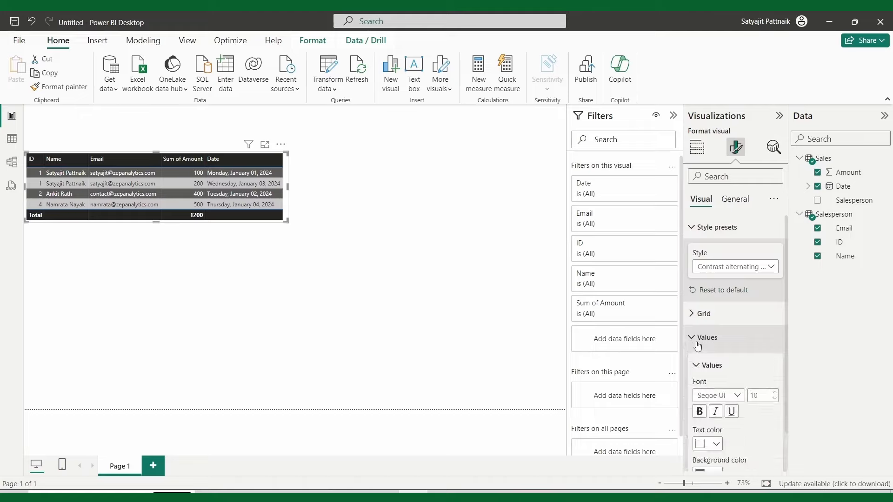
pyautogui.scroll(-2, 698, 347)
pyautogui.click(775, 277)
pyautogui.click(774, 277)
pyautogui.click(774, 277)
pyautogui.click(775, 277)
pyautogui.click(774, 277)
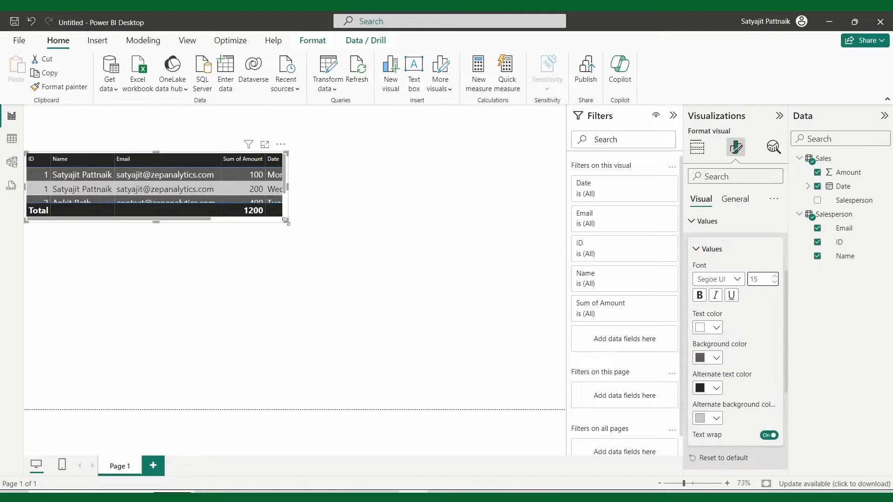
pyautogui.moveTo(286, 222); pyautogui.dragTo(327, 258)
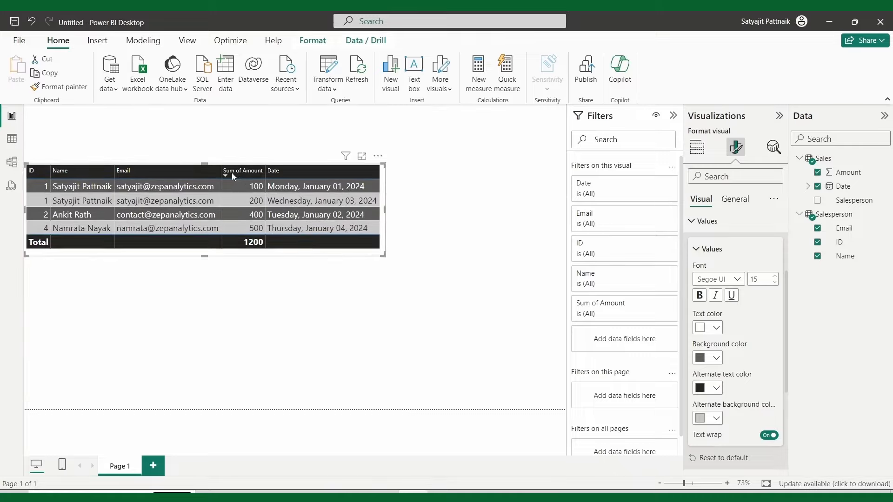
pyautogui.click(726, 251)
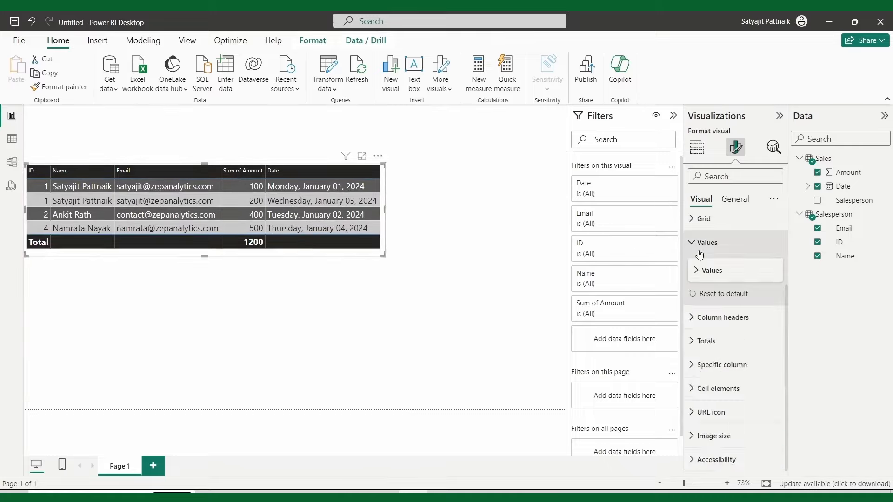
# Step: Adjust the column header text, widen the table for full dates, and move it lower right
pyautogui.click(700, 317)
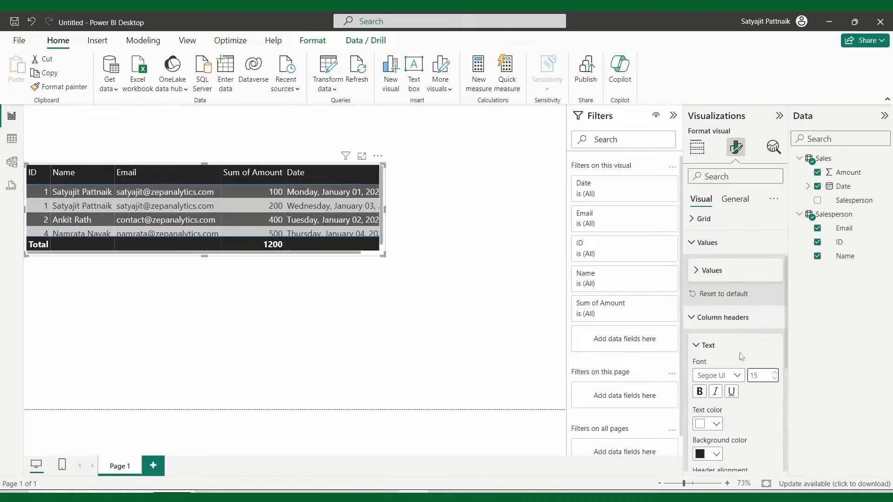
pyautogui.moveTo(385, 211); pyautogui.dragTo(404, 212)
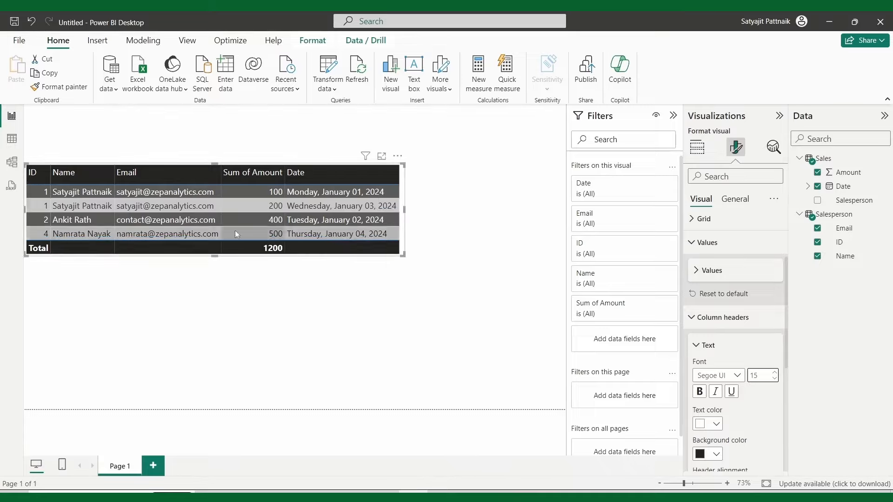
pyautogui.moveTo(404, 194); pyautogui.dragTo(473, 264)
pyautogui.click(494, 197)
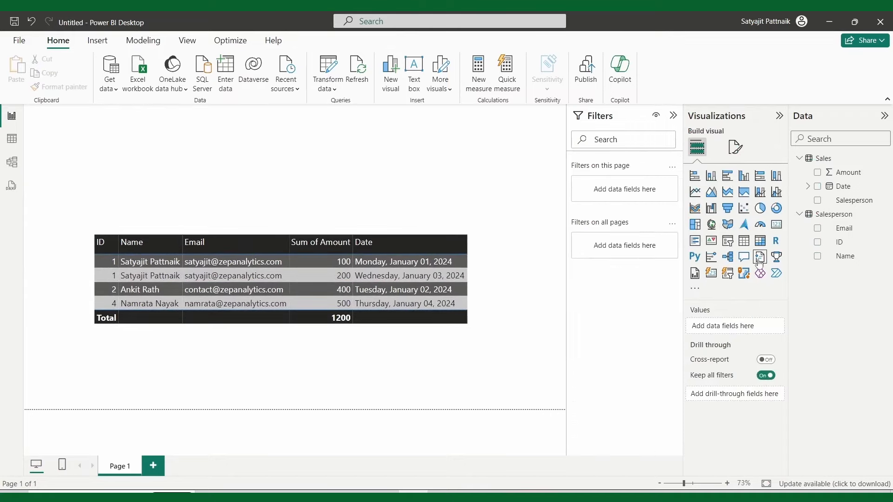
# Step: Add a card showing Sum of Amount (1200), sized and placed above the table's right end
pyautogui.click(777, 224)
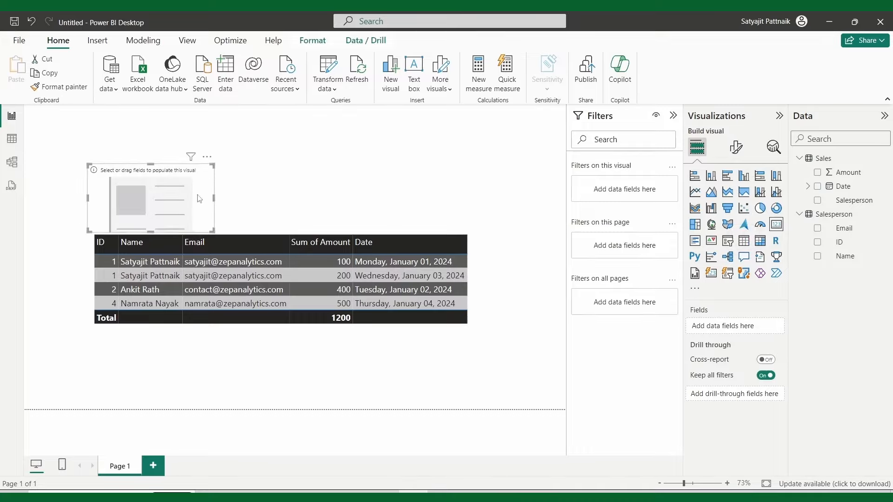
pyautogui.moveTo(214, 166); pyautogui.dragTo(448, 203)
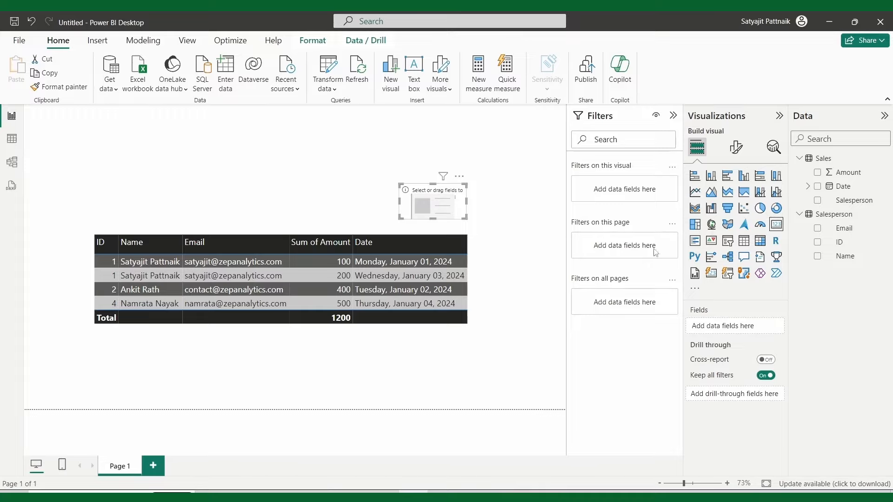
pyautogui.moveTo(845, 172); pyautogui.dragTo(439, 213)
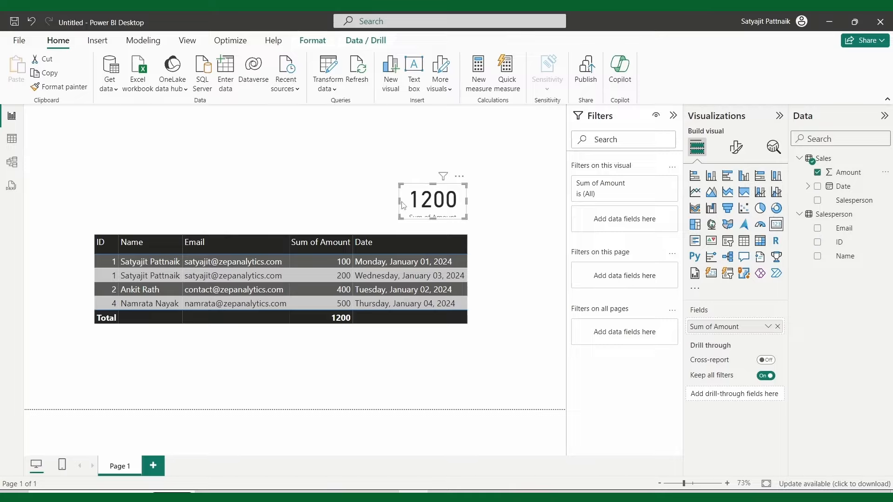
pyautogui.moveTo(431, 218); pyautogui.dragTo(434, 233)
pyautogui.moveTo(436, 218); pyautogui.dragTo(436, 212)
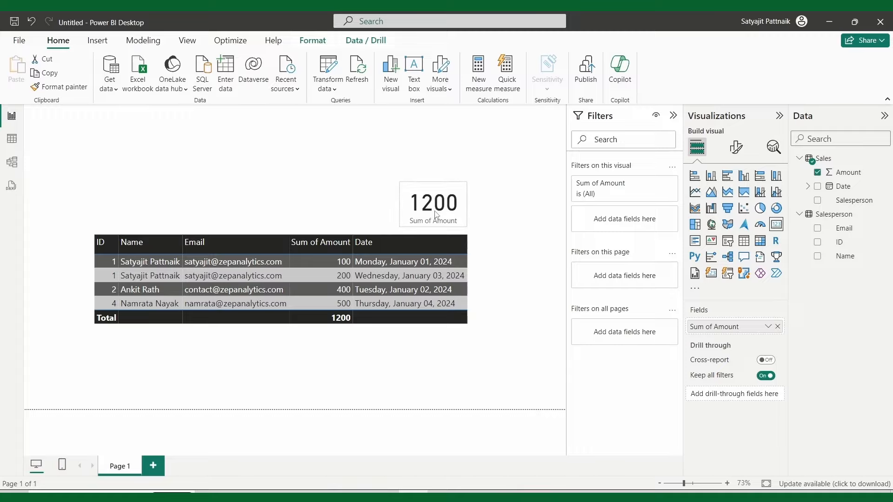
pyautogui.click(736, 147)
# Step: Turn on Visual border and Shadow for the card under General > Effects
pyautogui.click(735, 199)
pyautogui.click(700, 274)
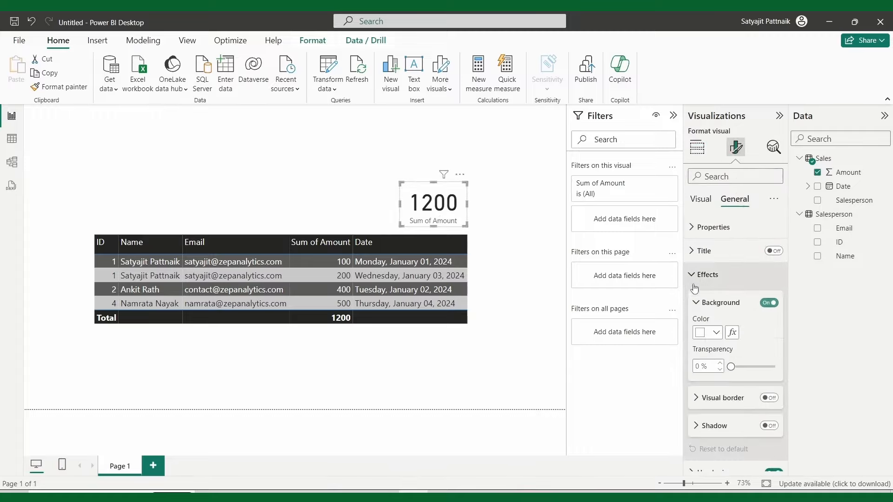
pyautogui.click(696, 305)
pyautogui.click(769, 331)
pyautogui.click(769, 358)
pyautogui.click(534, 241)
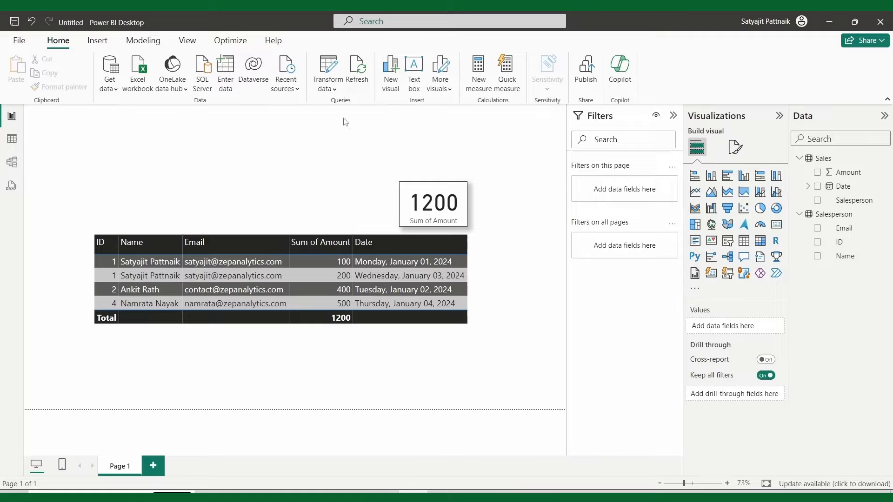
# Step: In Manage roles, create a new security role and rename it 'S'
pyautogui.click(147, 41)
pyautogui.click(277, 77)
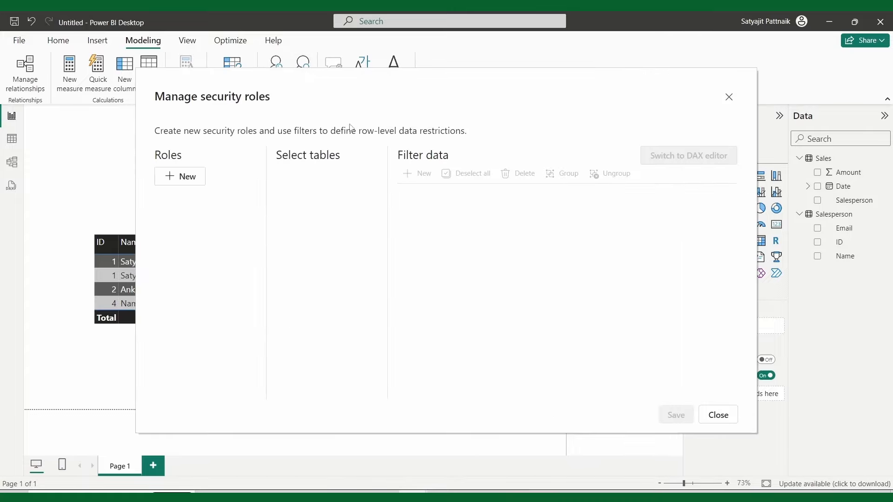
pyautogui.click(176, 179)
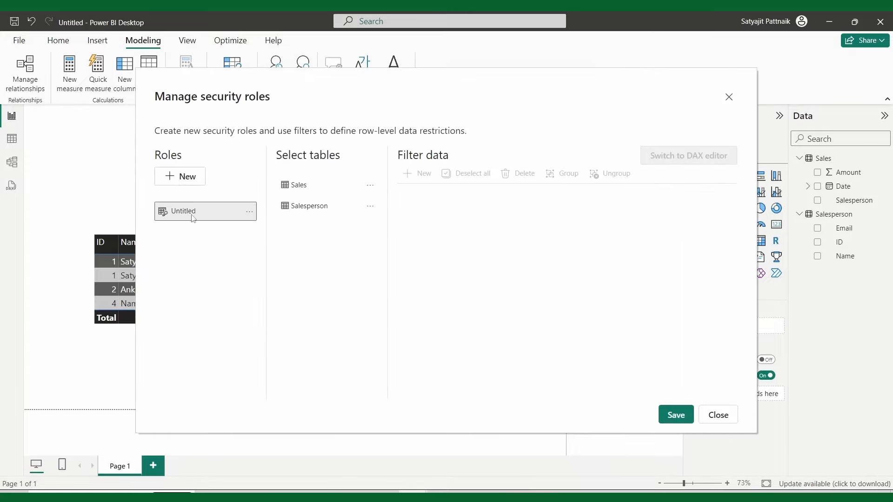
pyautogui.click(191, 215)
pyautogui.doubleClick(188, 210)
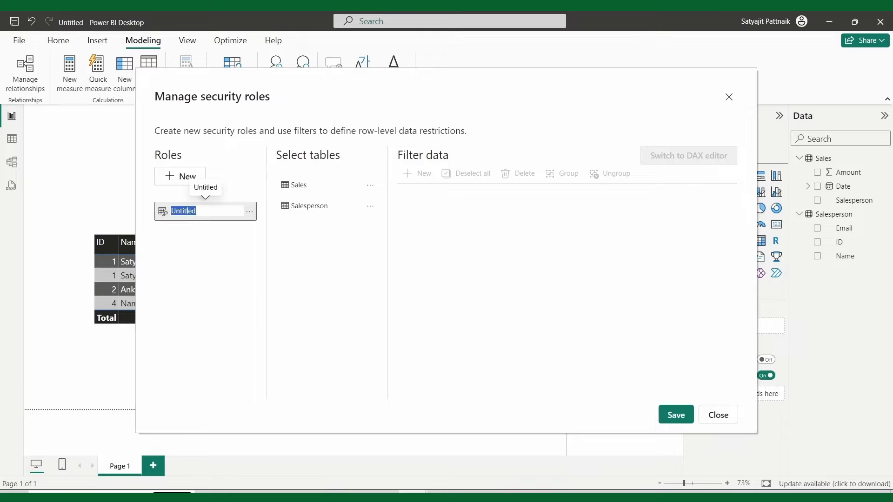
pyautogui.write('S')
pyautogui.press('Return')
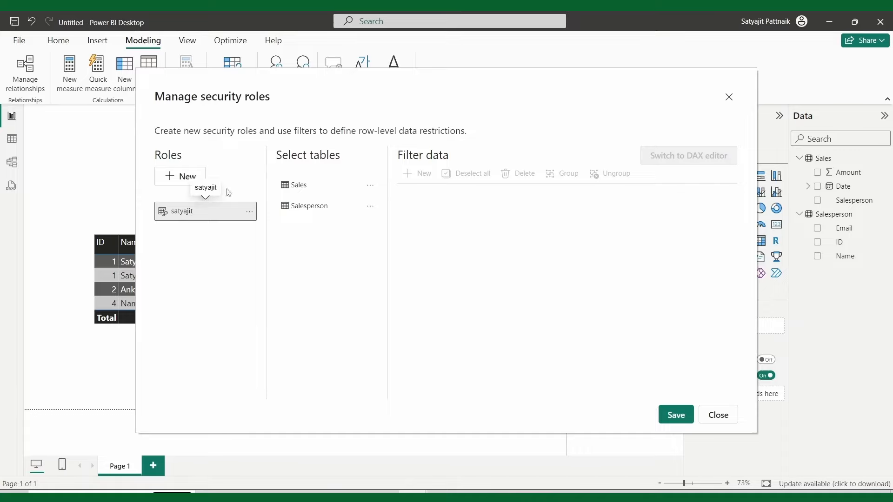
# Step: Add a rule filtering the Salesperson table where Email equals the salesperson's email address, and save
pyautogui.click(365, 187)
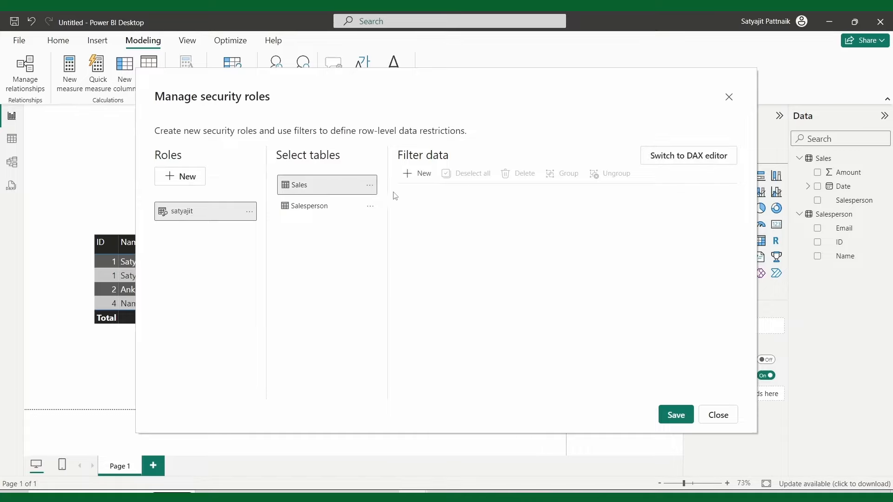
pyautogui.click(370, 185)
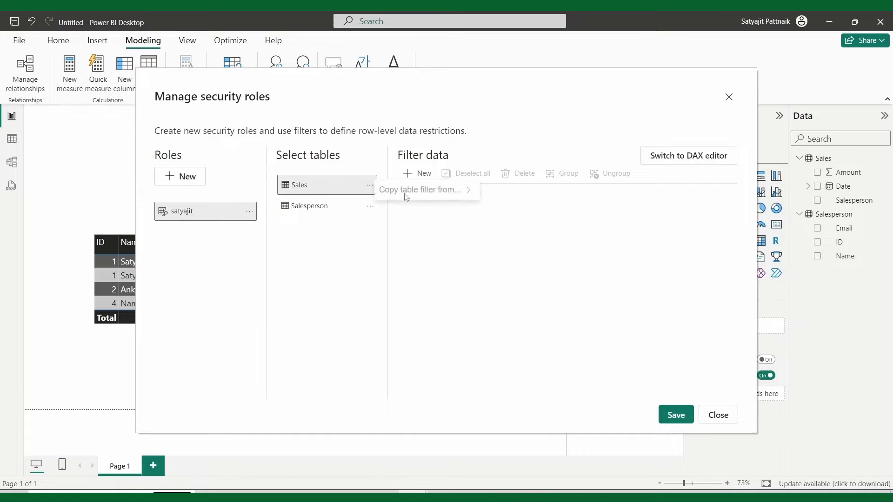
pyautogui.click(370, 207)
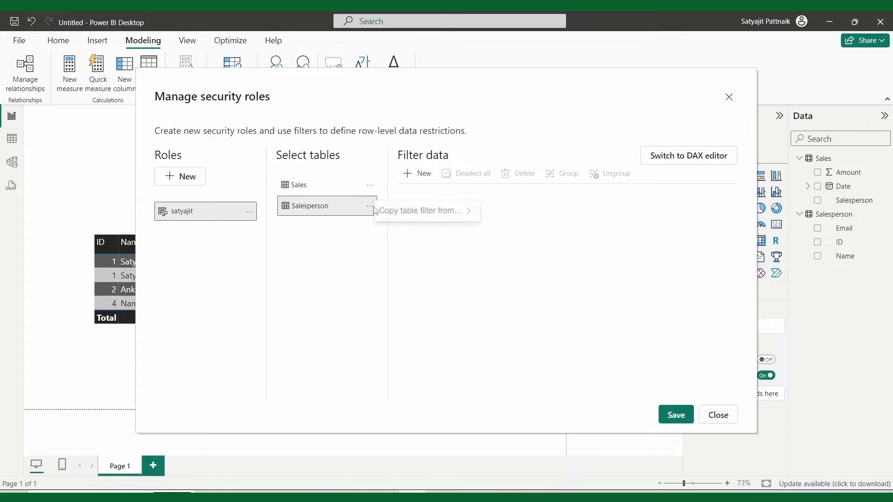
pyautogui.click(345, 212)
pyautogui.click(415, 175)
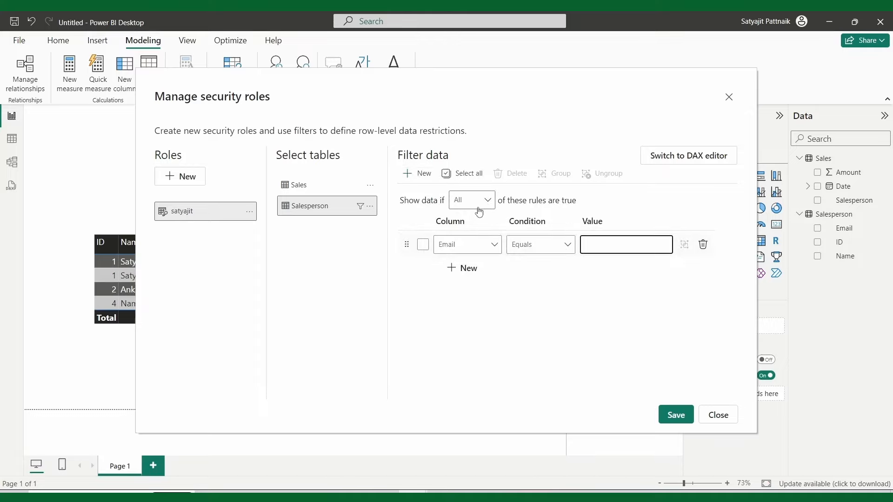
pyautogui.click(490, 245)
pyautogui.click(490, 249)
pyautogui.click(491, 248)
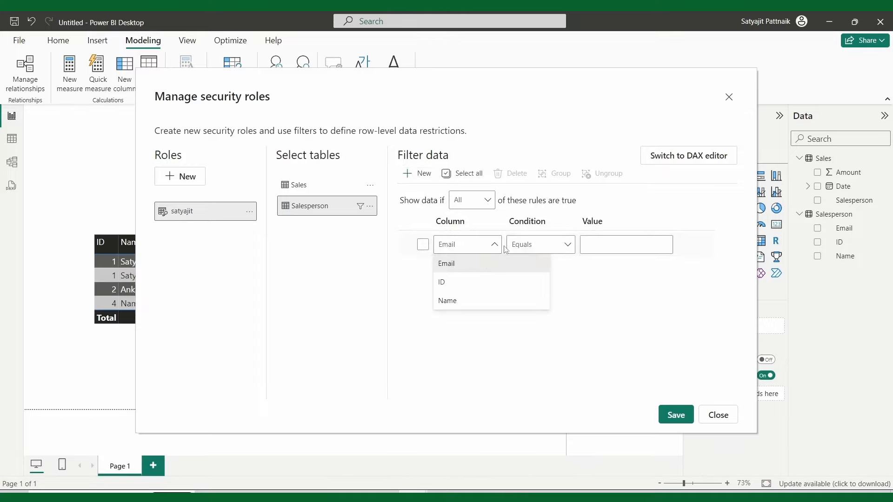
pyautogui.click(610, 246)
pyautogui.click(610, 246)
pyautogui.click(664, 409)
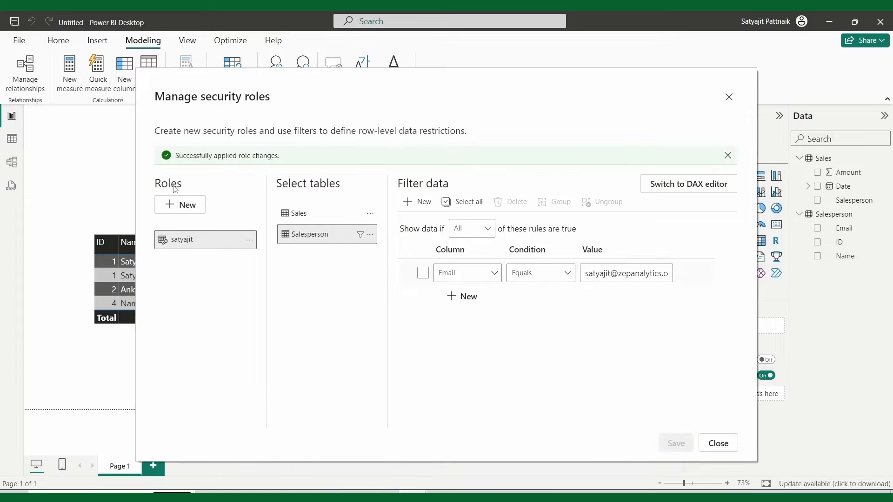
# Step: Add a second security role and rename it 'an'
pyautogui.click(184, 205)
pyautogui.click(189, 261)
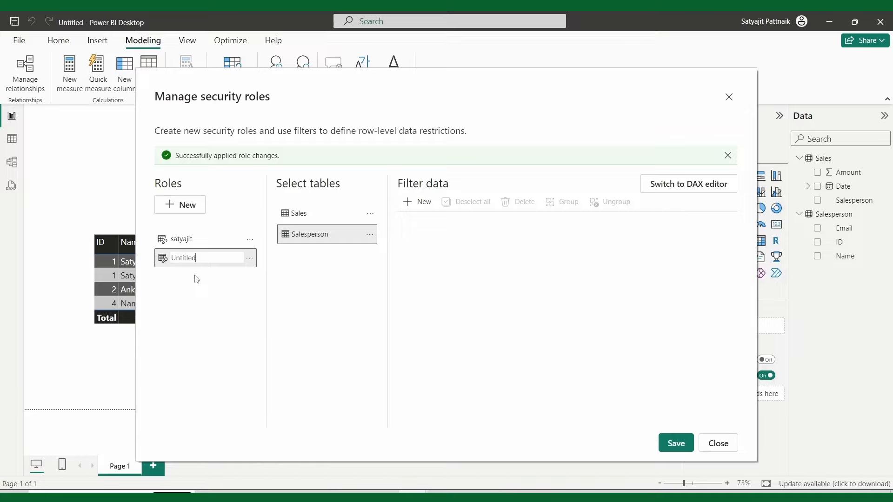
pyautogui.hotkey('ctrl', 'a')
pyautogui.write('an')
pyautogui.press('Return')
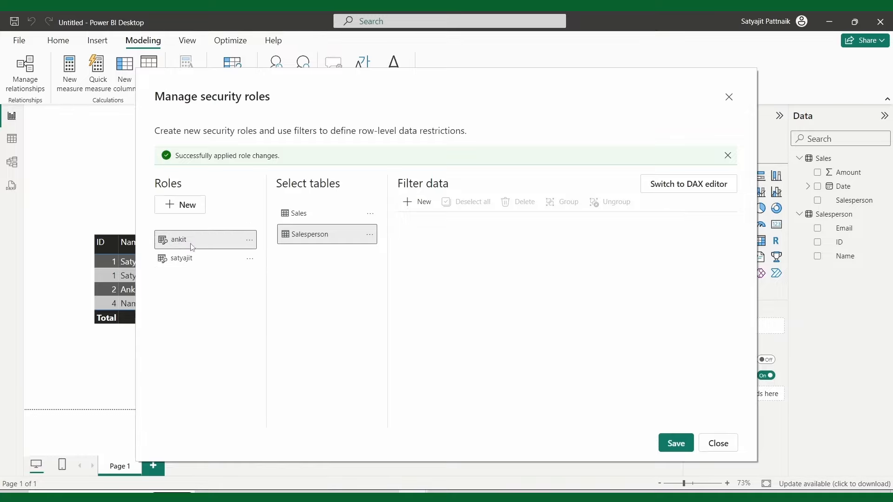
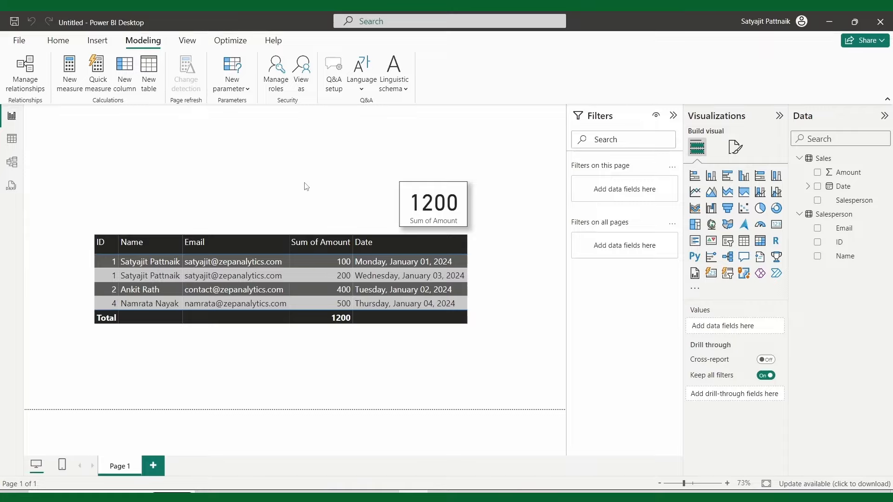
# Step: Bring up the Sales table's context menu in the Data pane
pyautogui.rightClick(877, 163)
# Step: Create a new Sales measure: user = USERPRINCIPALNAME()
pyautogui.click(853, 184)
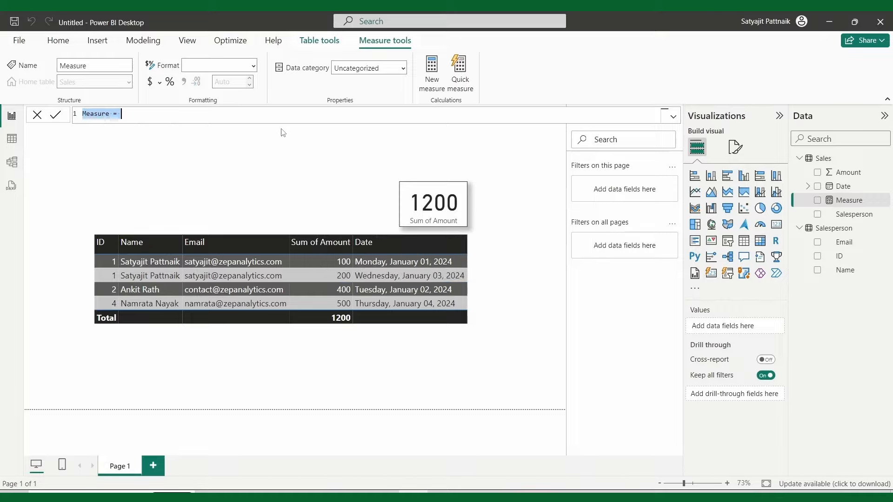
pyautogui.write('use')
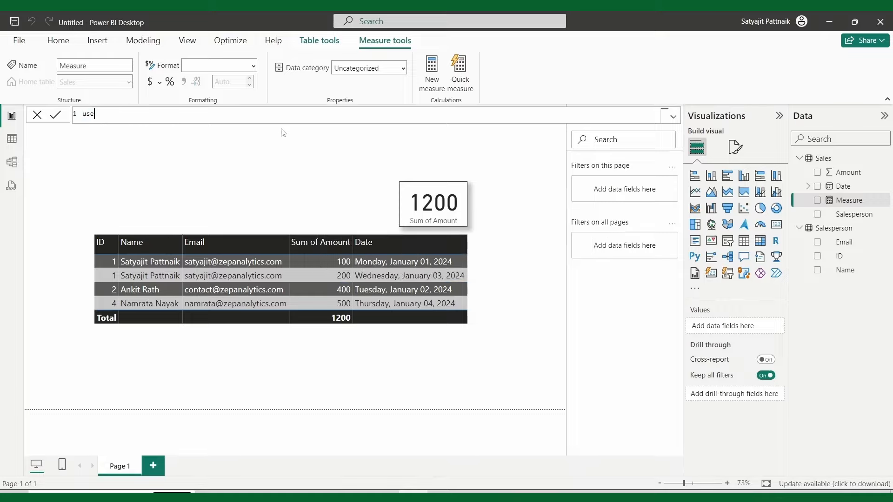
pyautogui.write('r = USERPRI')
pyautogui.press('Tab')
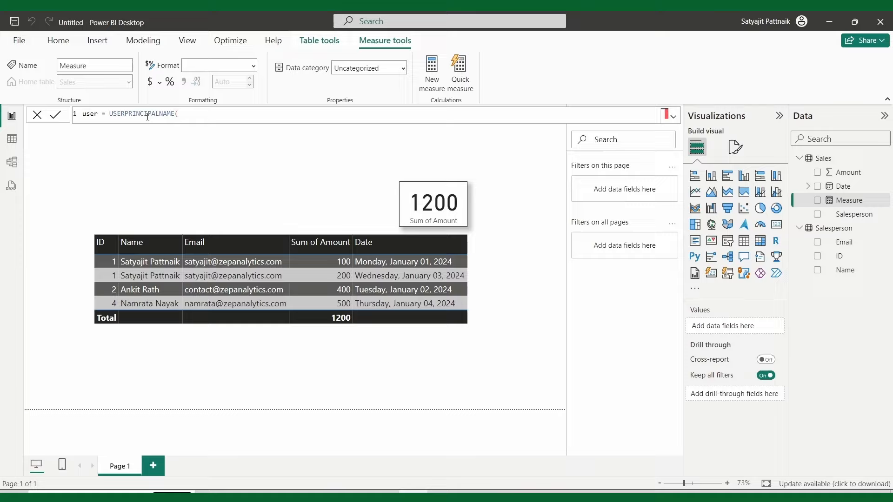
pyautogui.press('BackSpace')
pyautogui.press('BackSpace')
pyautogui.write('()')
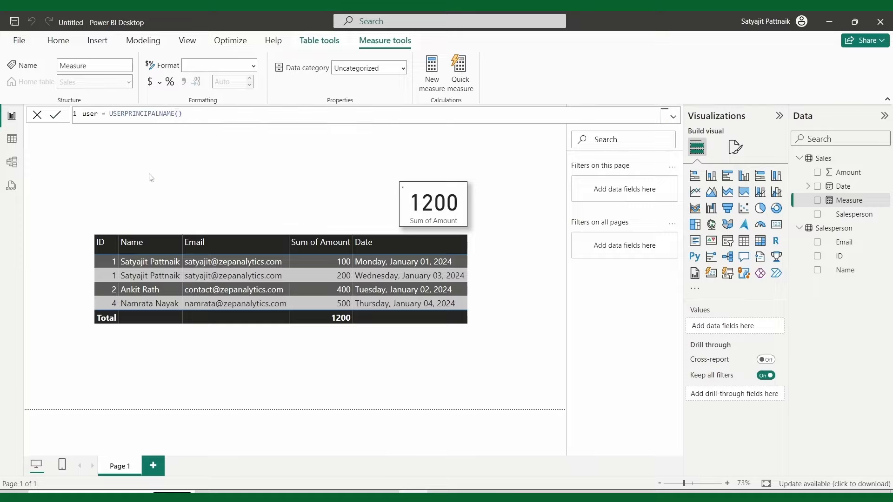
pyautogui.press('Return')
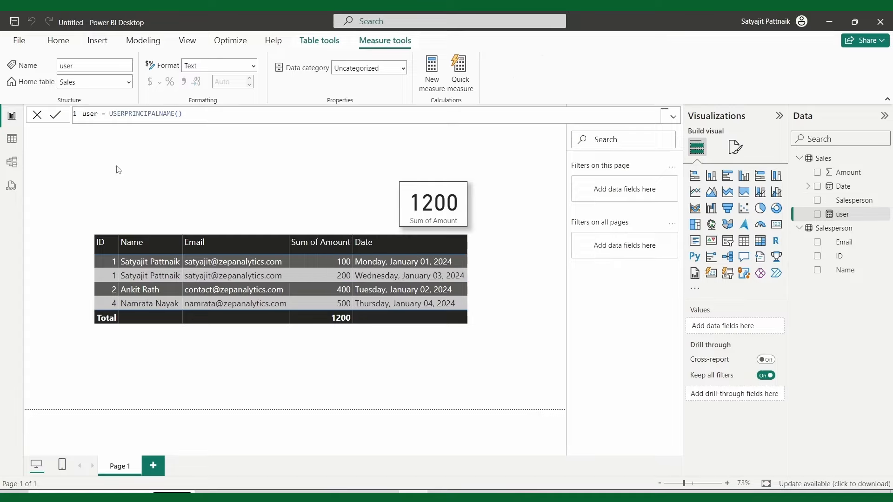
pyautogui.click(119, 170)
# Step: Duplicate the 1200 Sum of Amount card
pyautogui.click(427, 209)
pyautogui.hotkey('ctrl', 'c')
pyautogui.hotkey('ctrl', 'v')
# Step: Move the duplicate card left, replace Sum of Amount with the user measure, and widen it
pyautogui.moveTo(427, 209); pyautogui.dragTo(95, 206)
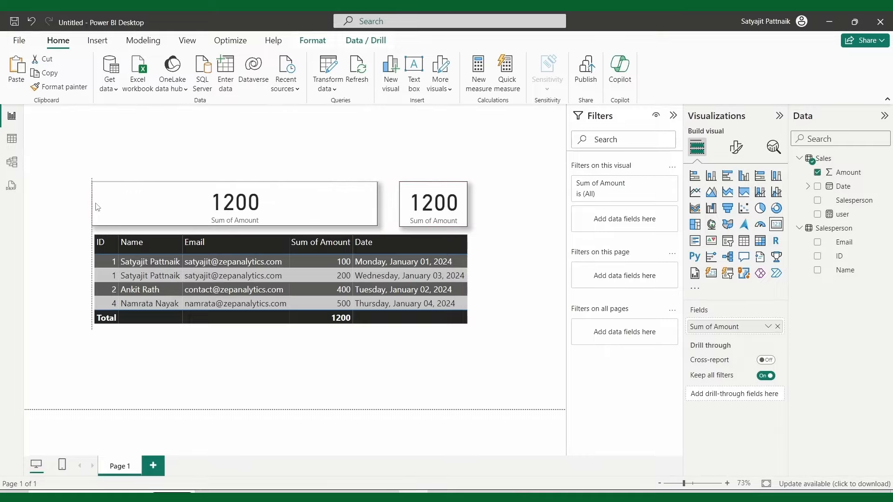
pyautogui.click(777, 327)
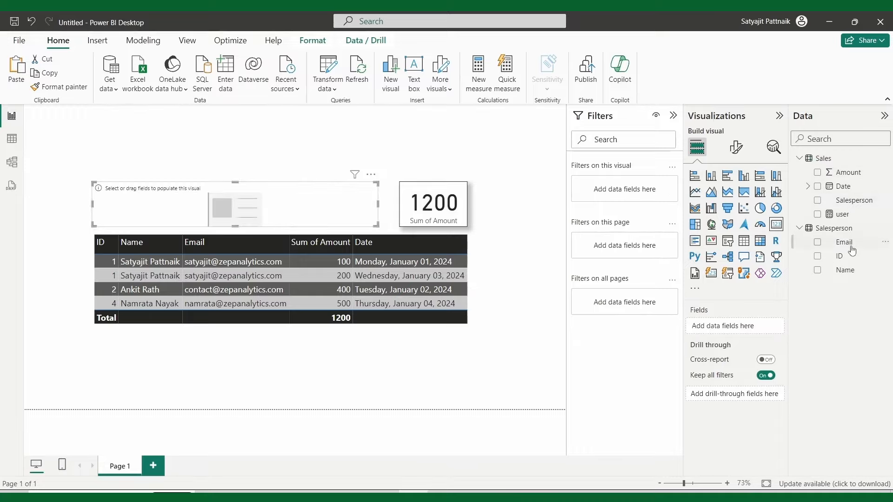
pyautogui.moveTo(858, 215); pyautogui.dragTo(752, 323)
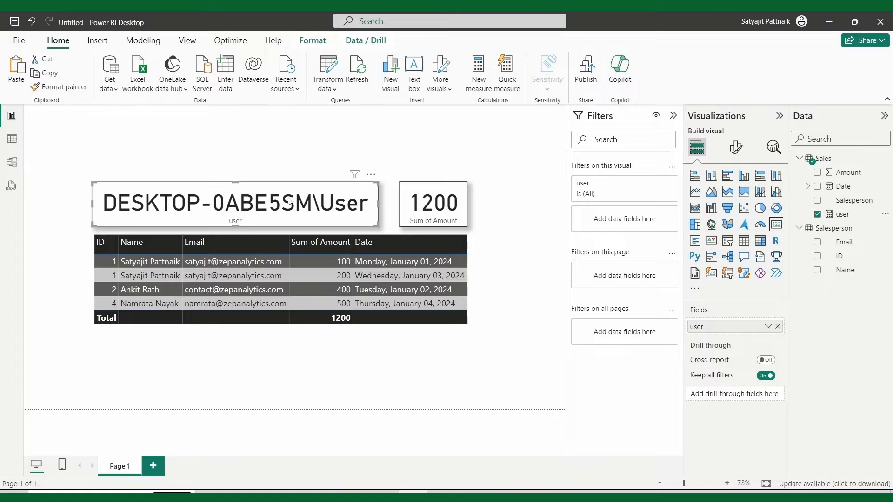
pyautogui.moveTo(377, 203)
pyautogui.mouseDown()
pyautogui.moveTo(470, 204)
pyautogui.moveTo(383, 204)
pyautogui.mouseUp()
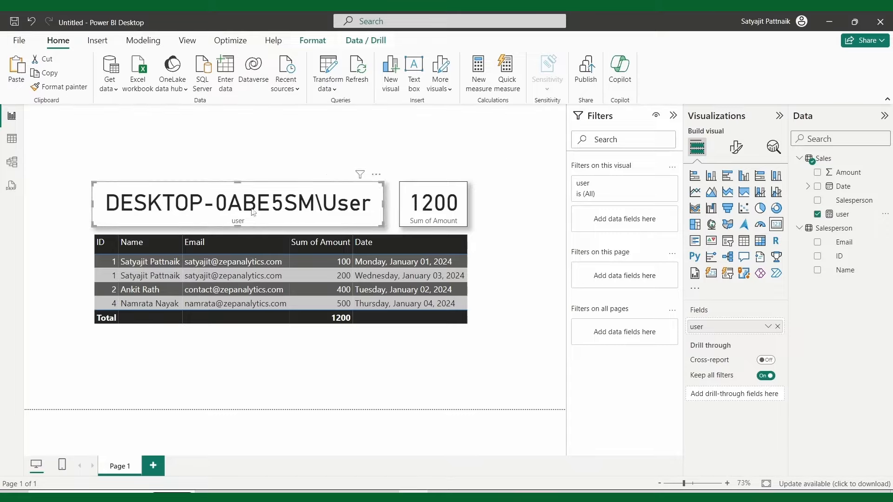
# Step: Check which account is signed in, reselect the user card, and start saving
pyautogui.click(746, 28)
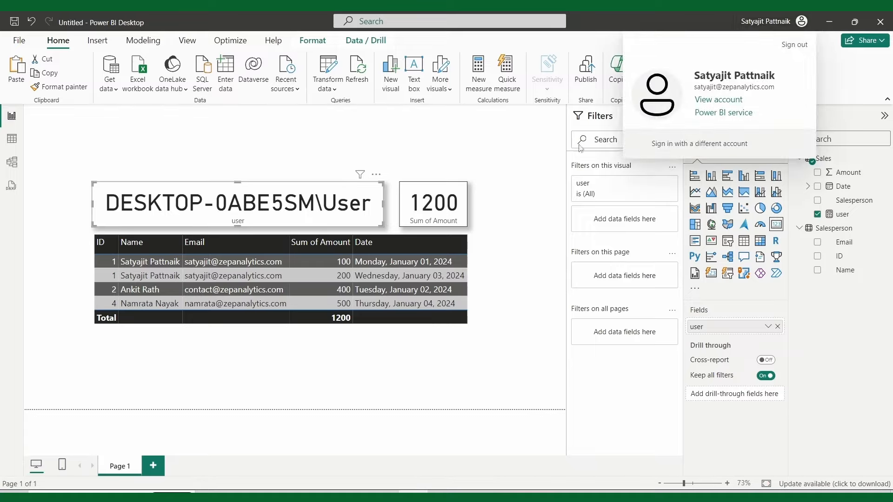
pyautogui.click(265, 159)
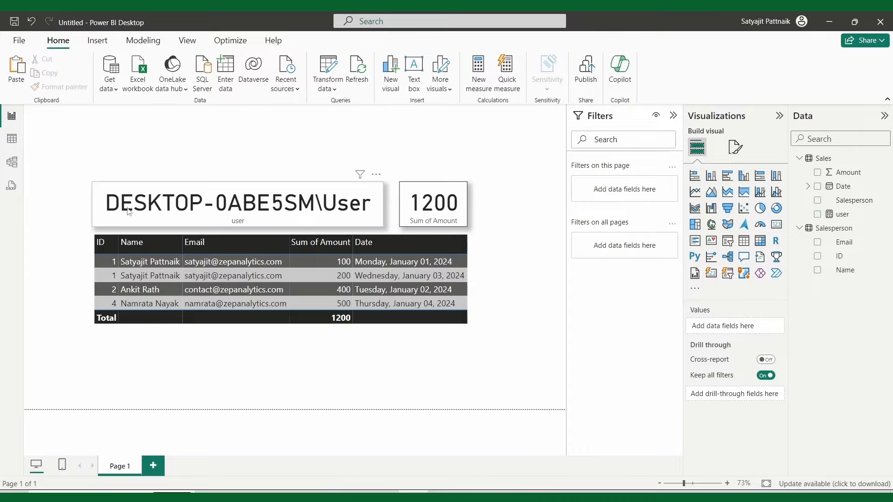
pyautogui.click(100, 215)
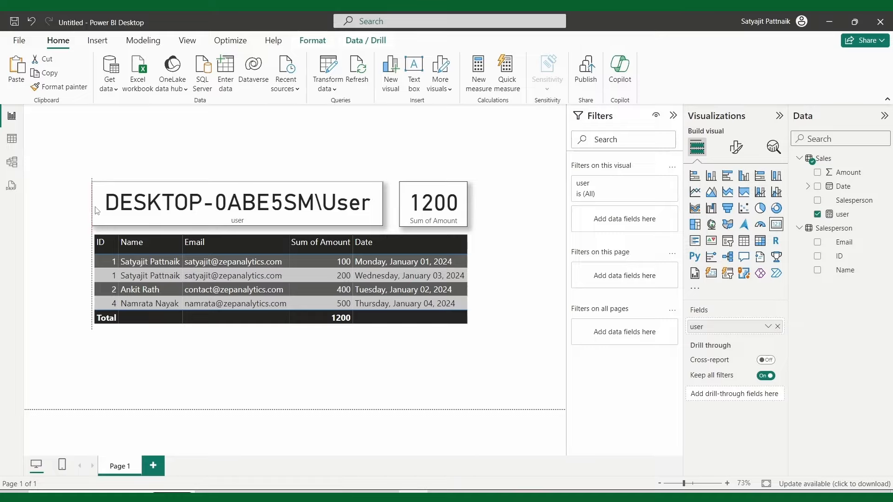
pyautogui.click(126, 170)
pyautogui.click(130, 195)
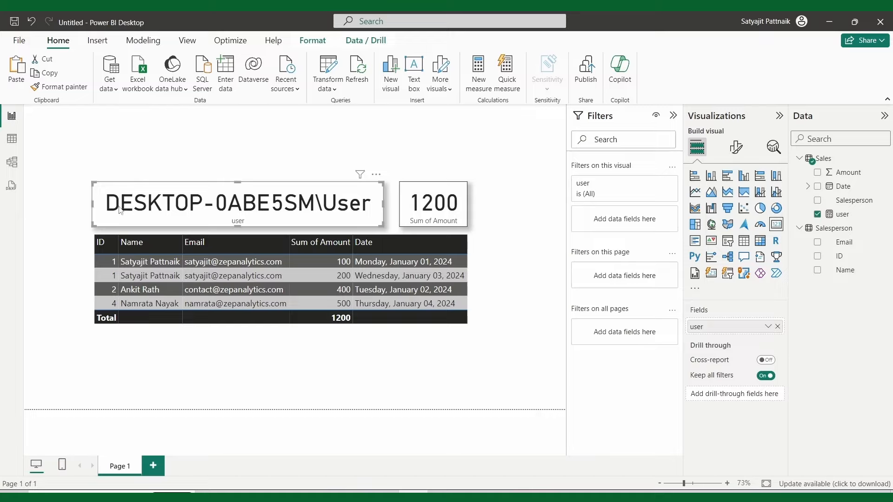
pyautogui.hotkey('ctrl', 's')
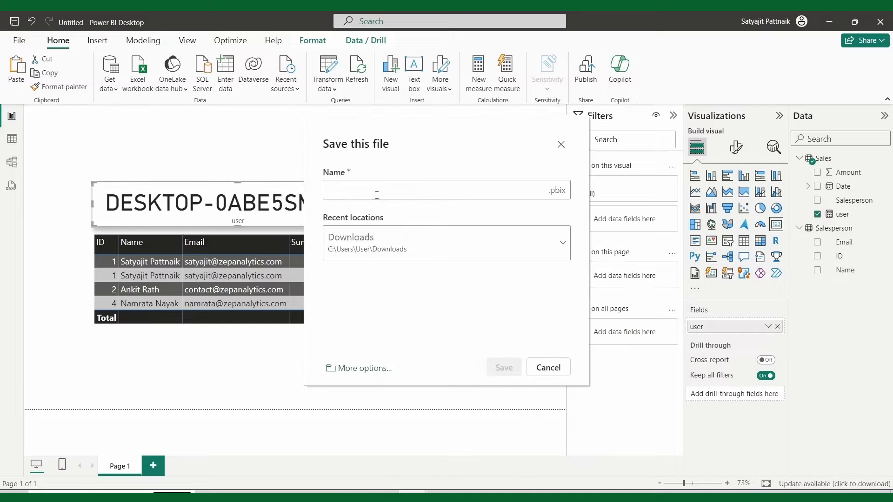
# Step: Look through the save dialog's recent locations and save-as options, leaving without saving
pyautogui.click(561, 144)
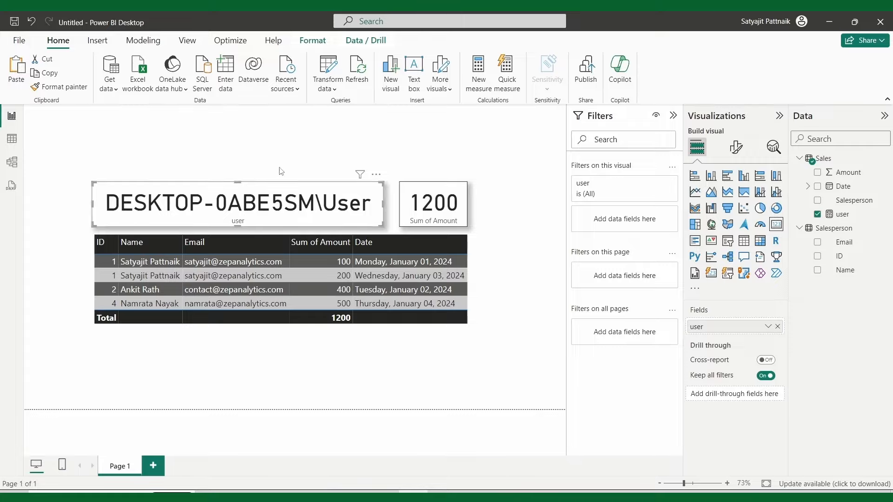
pyautogui.hotkey('ctrl', 's')
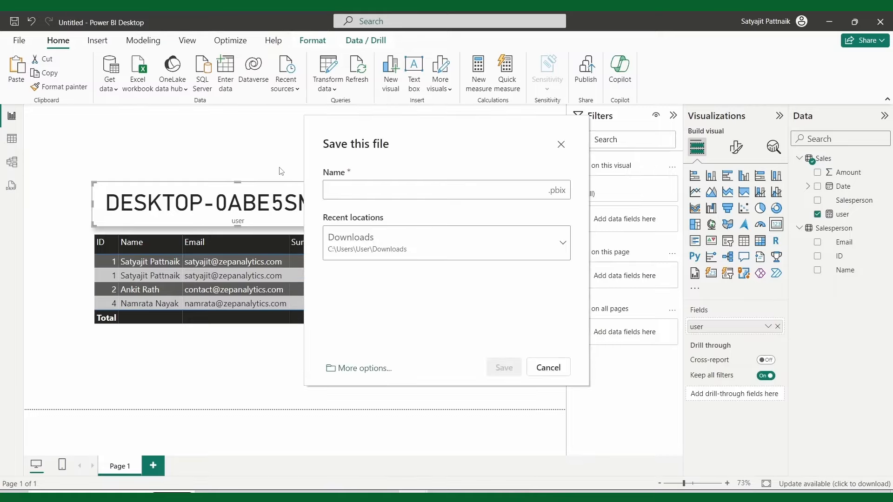
pyautogui.click(413, 249)
pyautogui.scroll(-3, 386, 338)
pyautogui.scroll(3, 386, 338)
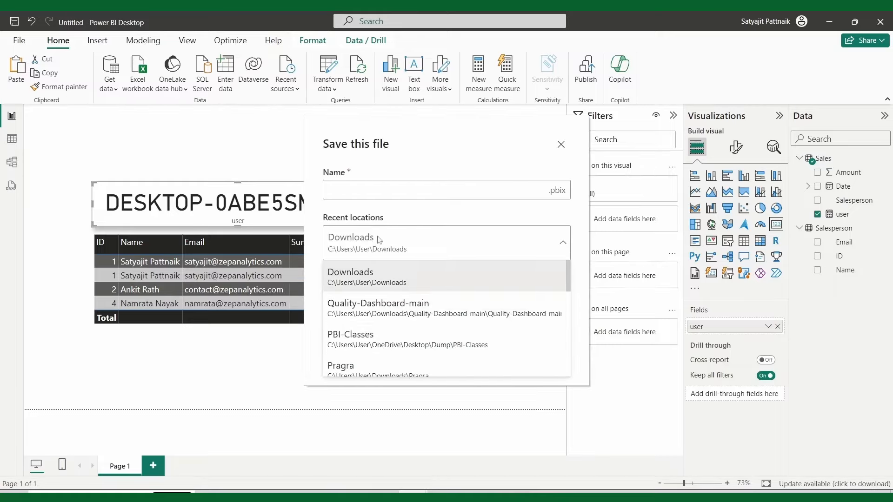
pyautogui.click(375, 243)
pyautogui.click(375, 246)
pyautogui.scroll(-4, 386, 333)
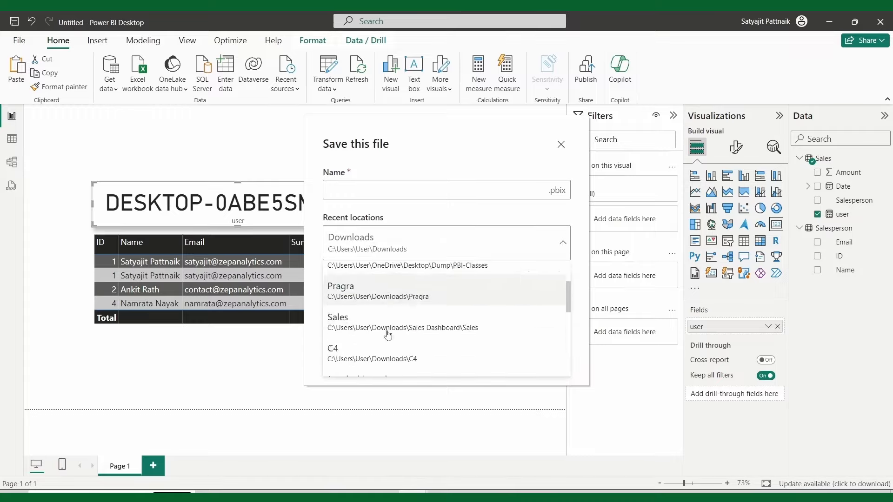
pyautogui.scroll(3, 387, 333)
pyautogui.click(378, 190)
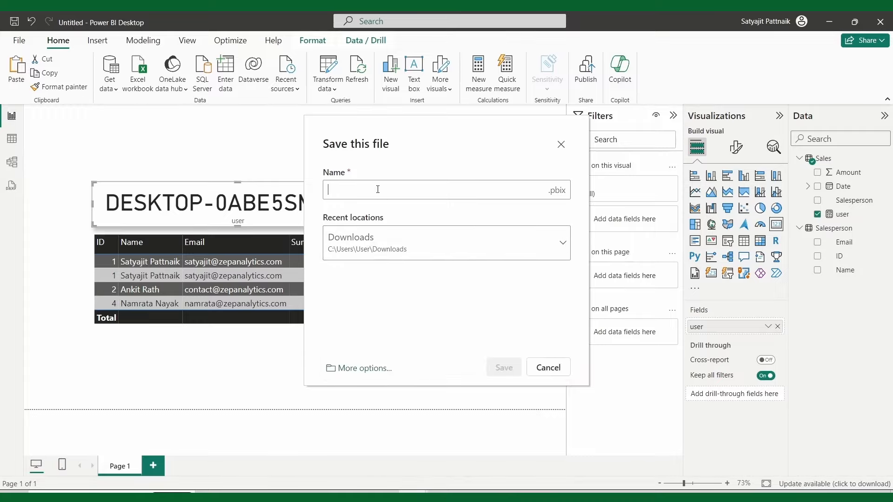
pyautogui.click(359, 368)
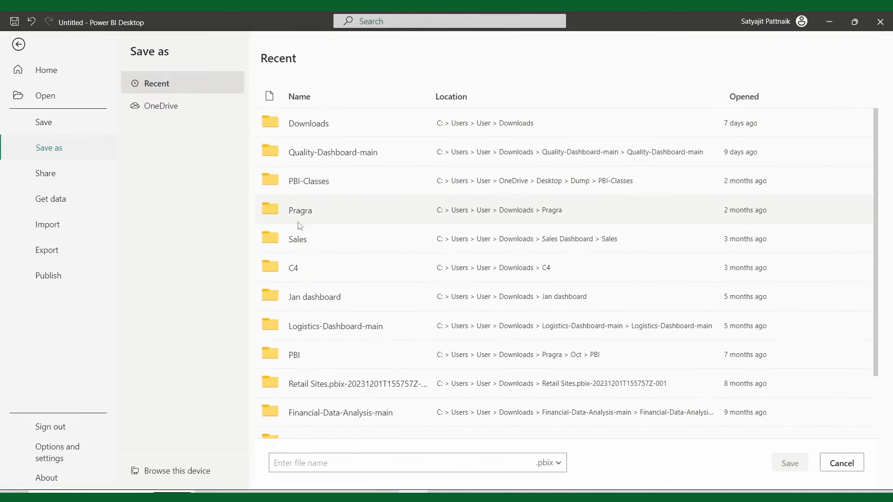
pyautogui.scroll(-2, 316, 228)
pyautogui.press('Escape')
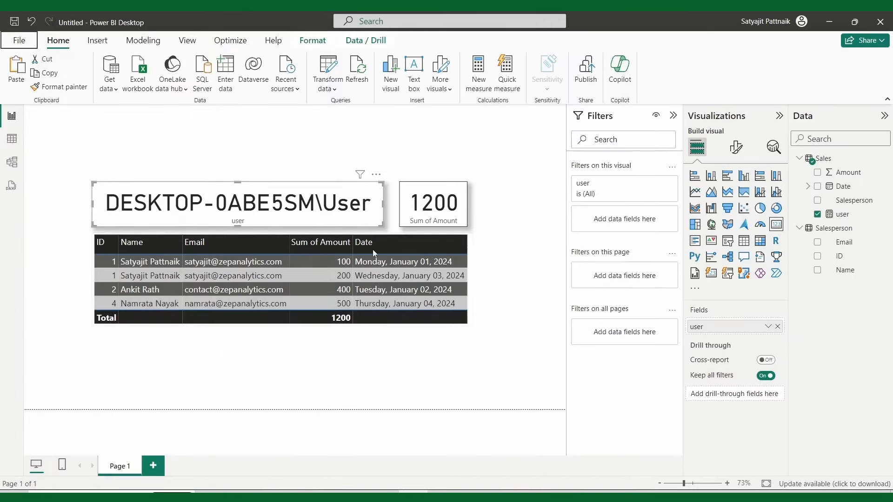
# Step: Publish the report, saving it first as DRLS, and pick the Sales workspace
pyautogui.click(589, 74)
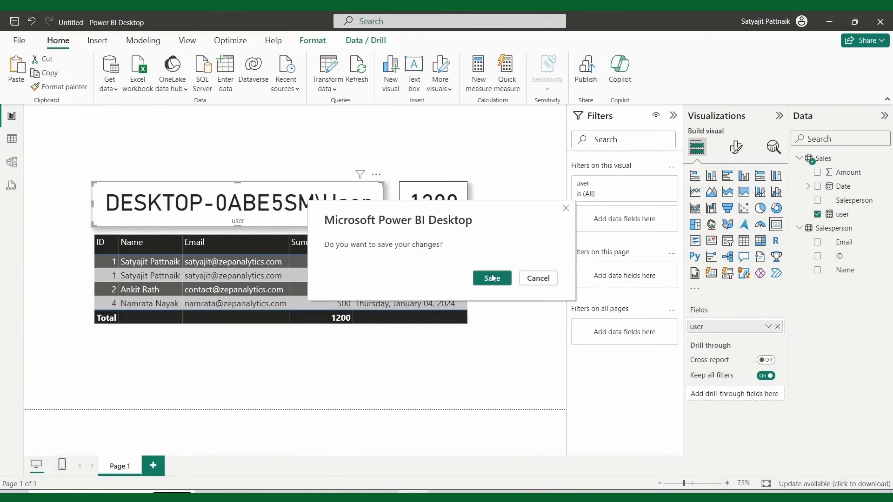
pyautogui.click(492, 277)
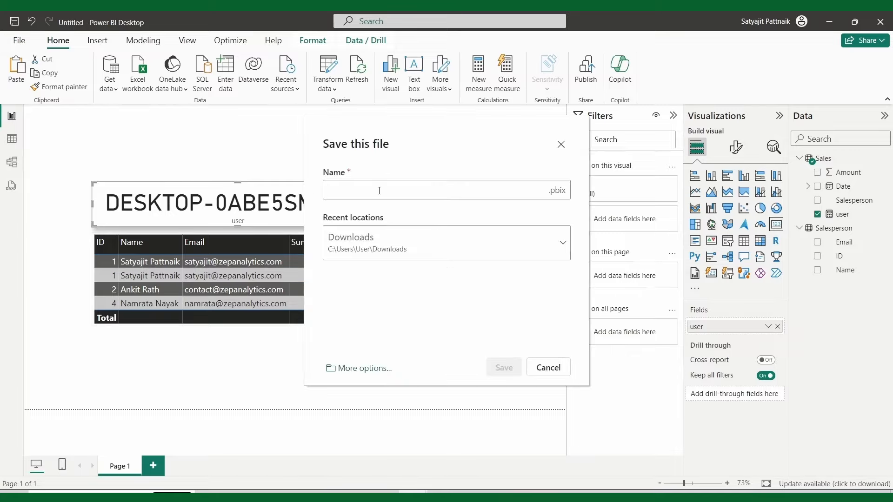
pyautogui.write('DRLS')
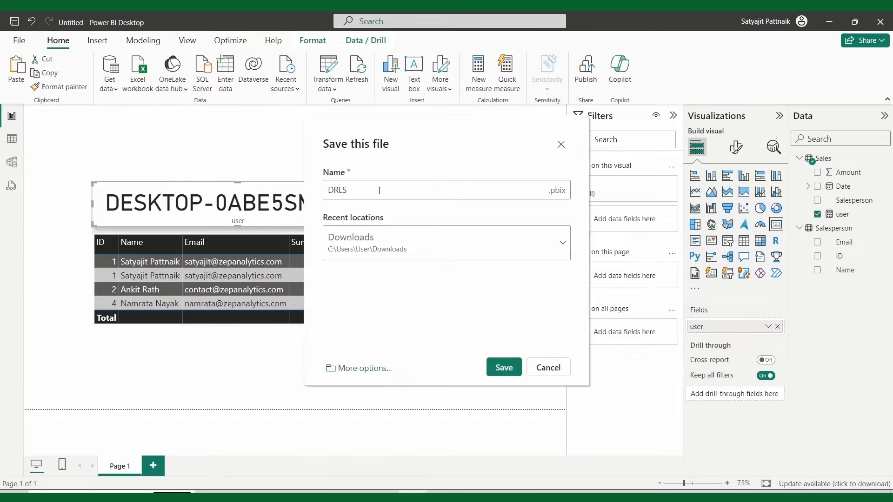
pyautogui.click(504, 368)
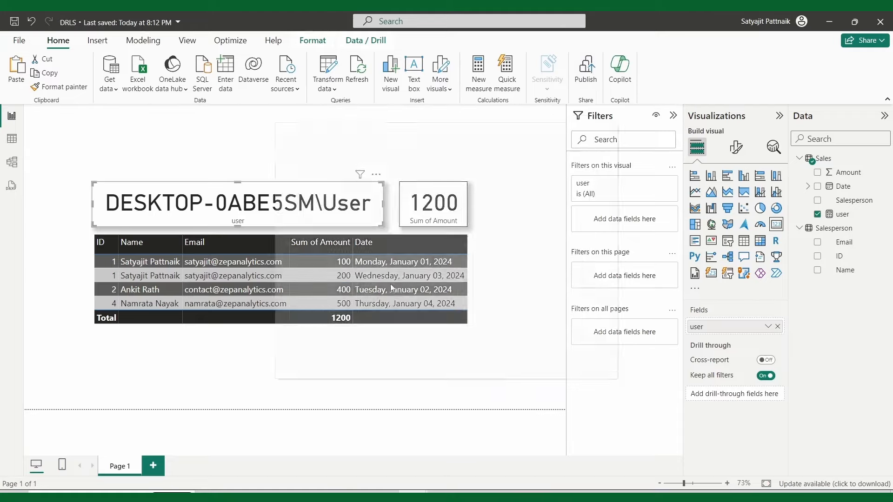
pyautogui.click(316, 247)
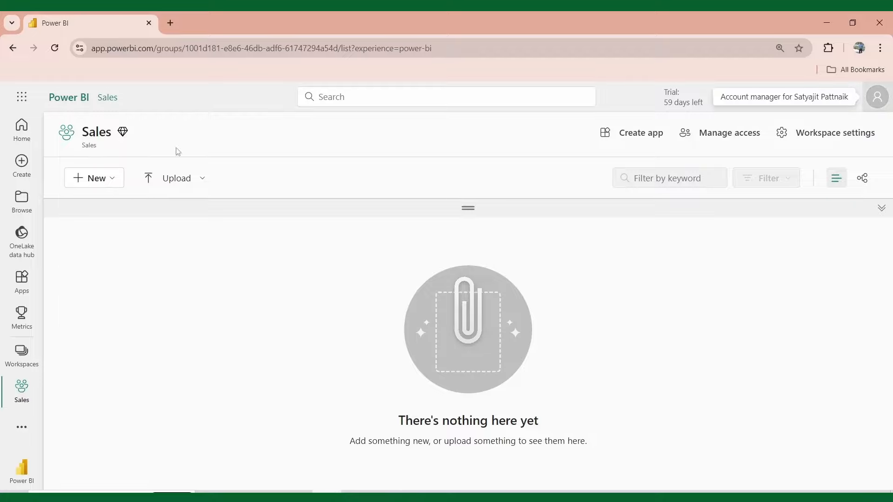
# Step: Open the service profile panel and select the signed-in account's e-mail address
pyautogui.click(877, 96)
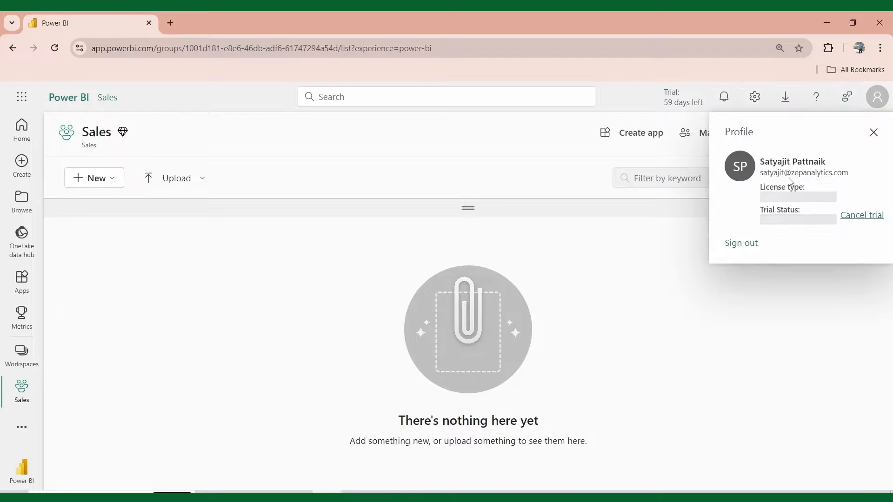
pyautogui.moveTo(761, 173); pyautogui.dragTo(850, 173)
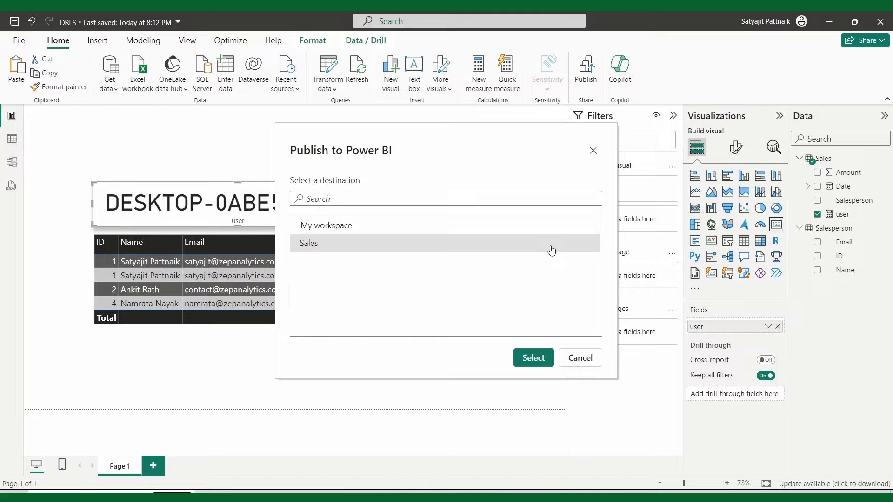
# Step: Confirm Sales as the publish destination and close the Success message
pyautogui.click(533, 357)
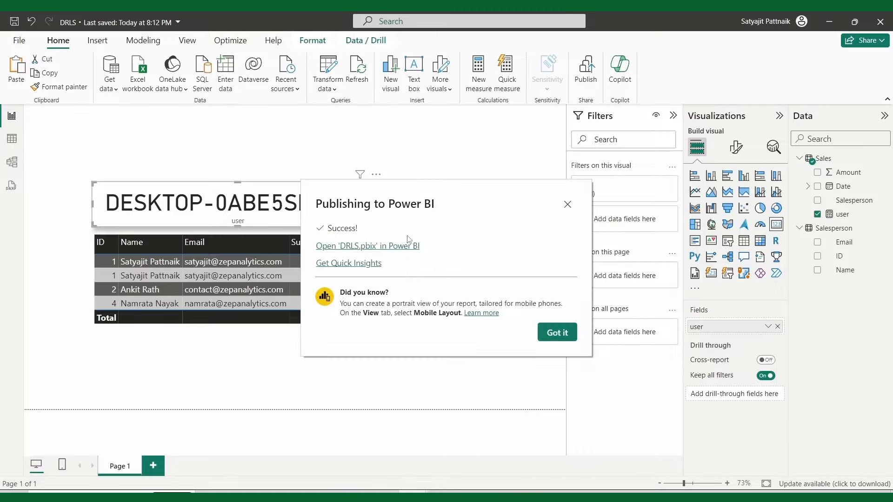
pyautogui.click(542, 339)
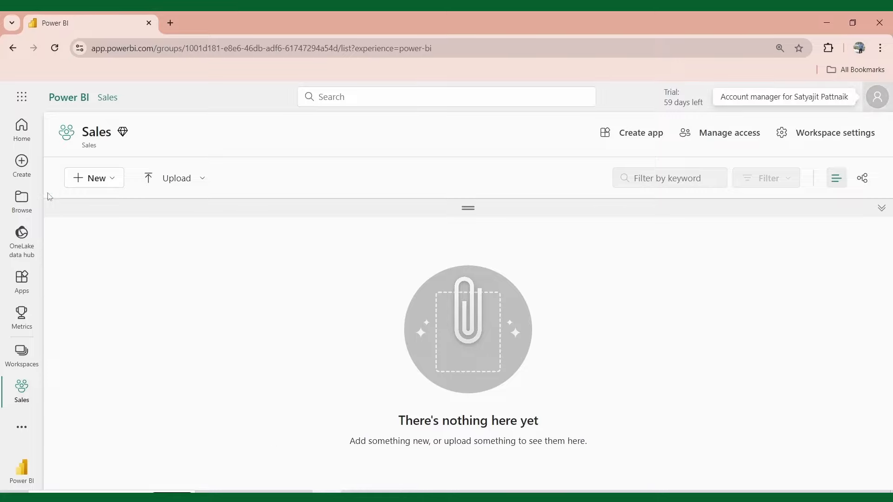
# Step: Reload the Sales workspace, open DRLS, and compare its user card with Desktop
pyautogui.click(56, 49)
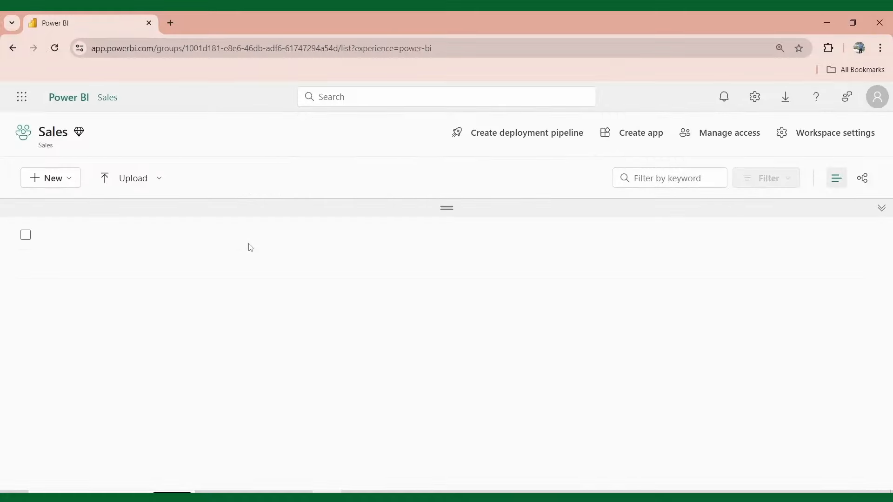
pyautogui.click(131, 264)
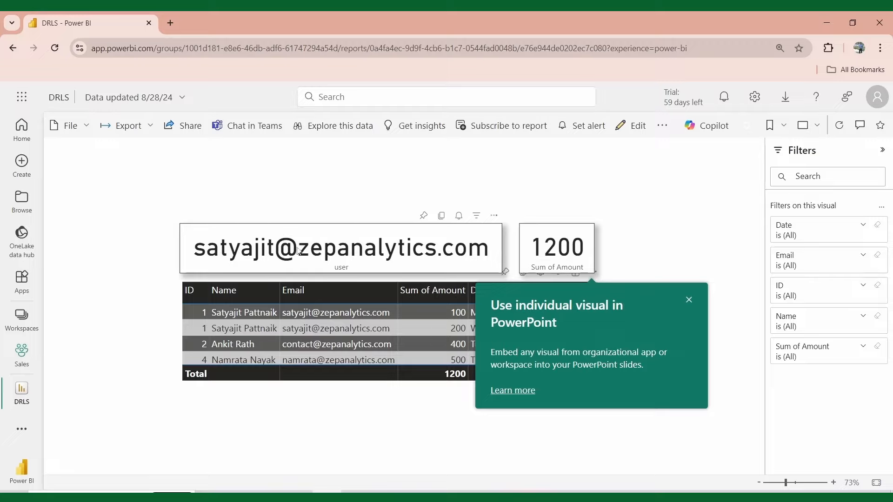
pyautogui.click(688, 300)
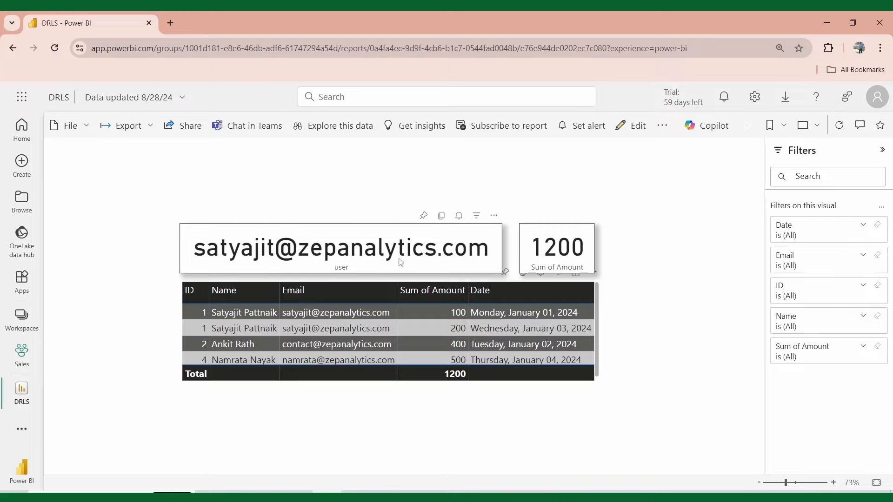
pyautogui.click(413, 496)
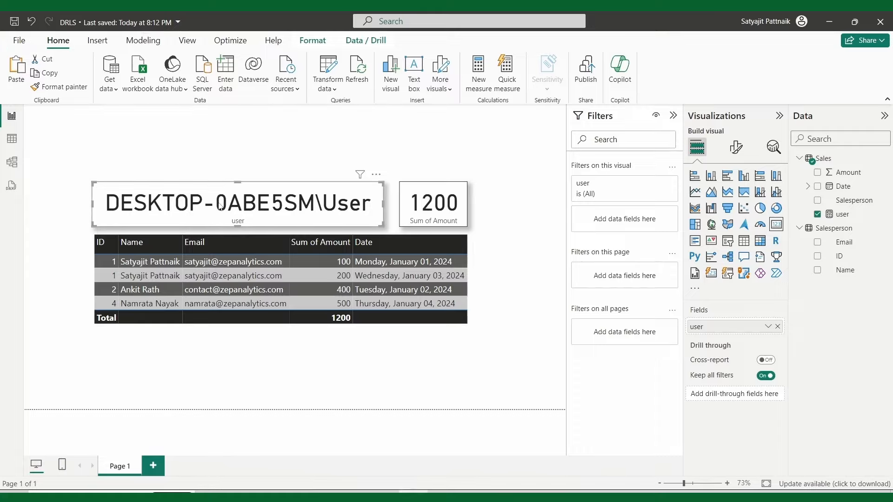
pyautogui.click(327, 496)
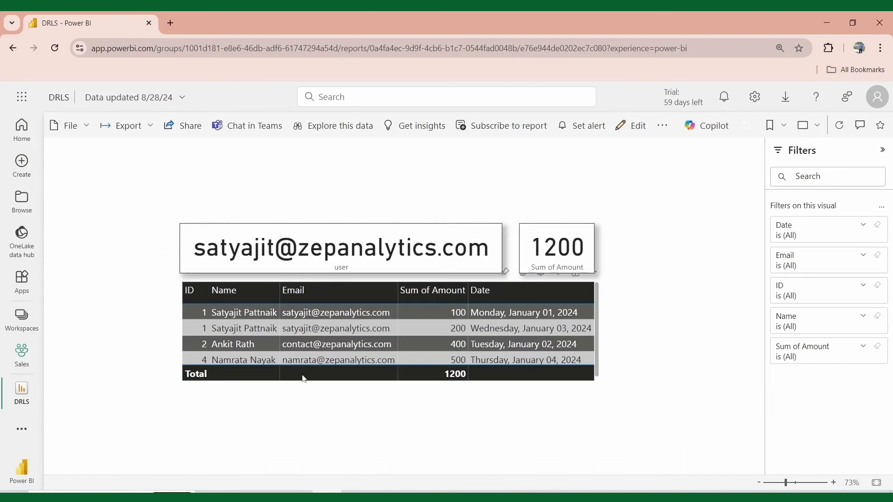